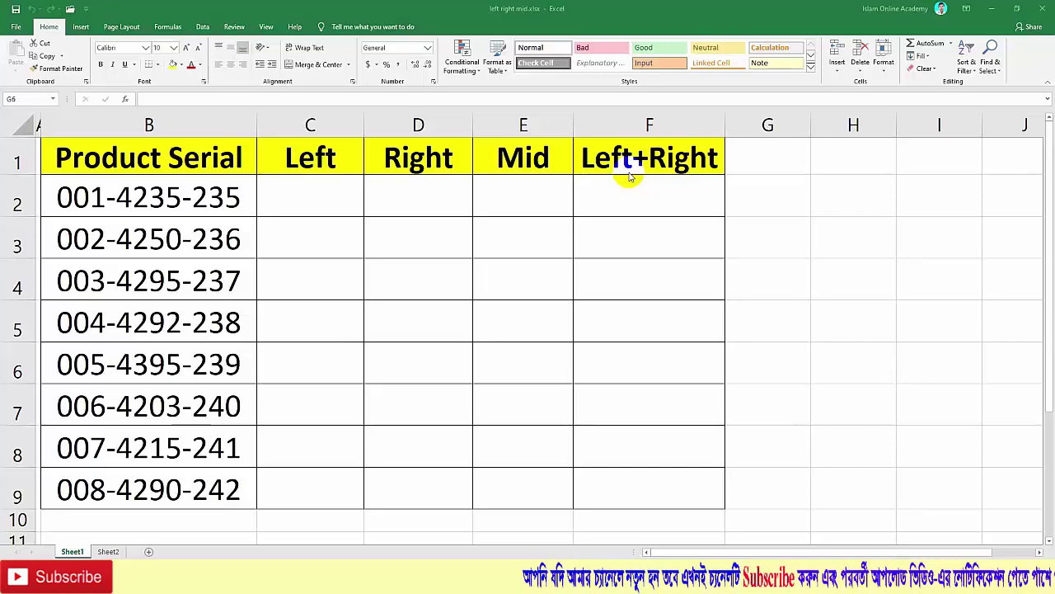
Review the product serials in B2:B9 before starting the Left column in C2.
click(314, 188)
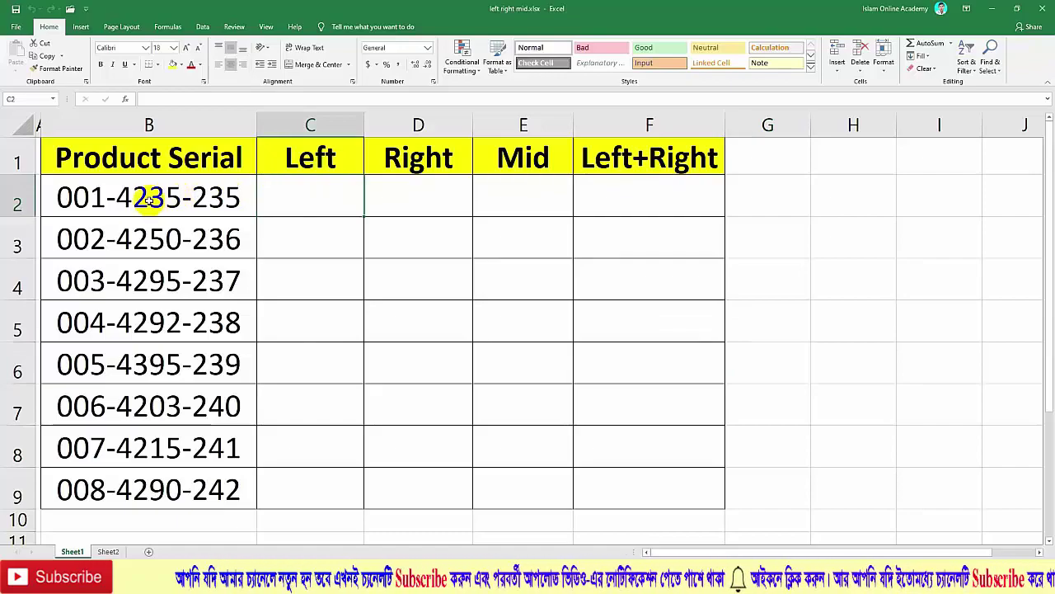
drag(148, 200, 153, 491)
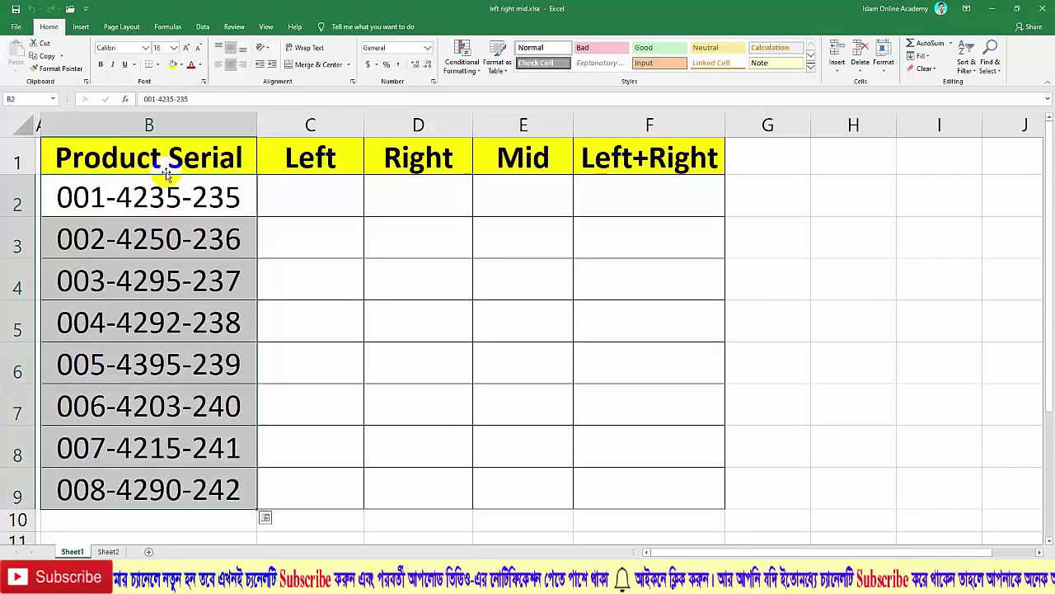
click(269, 195)
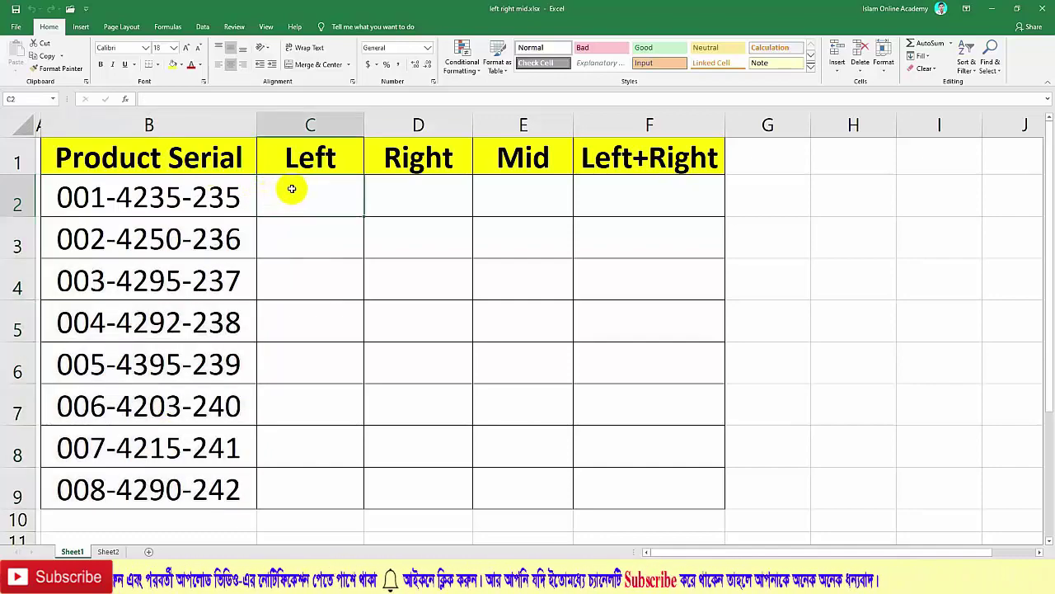
click(164, 195)
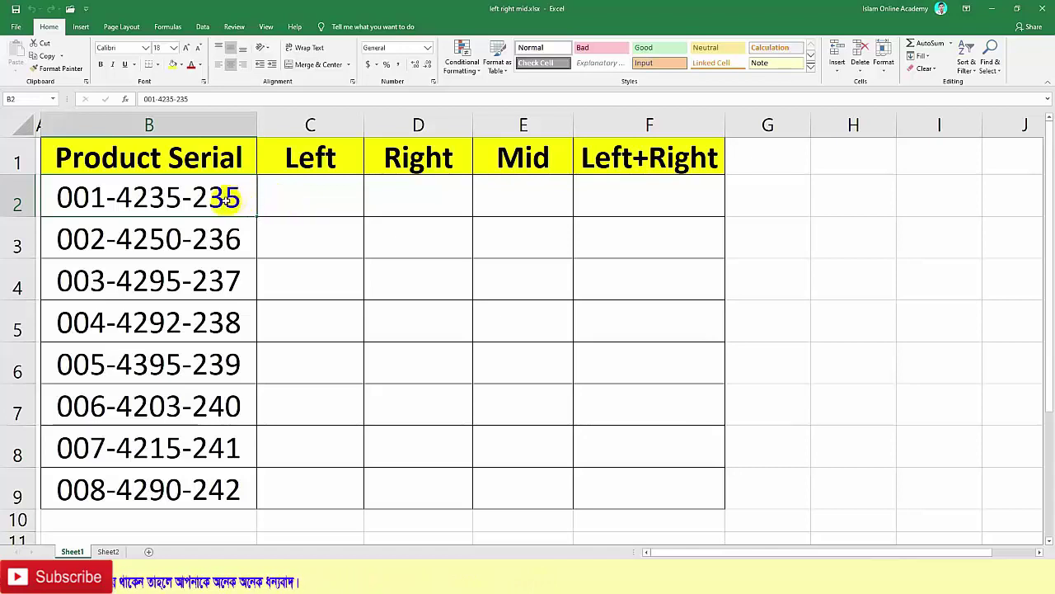
click(283, 195)
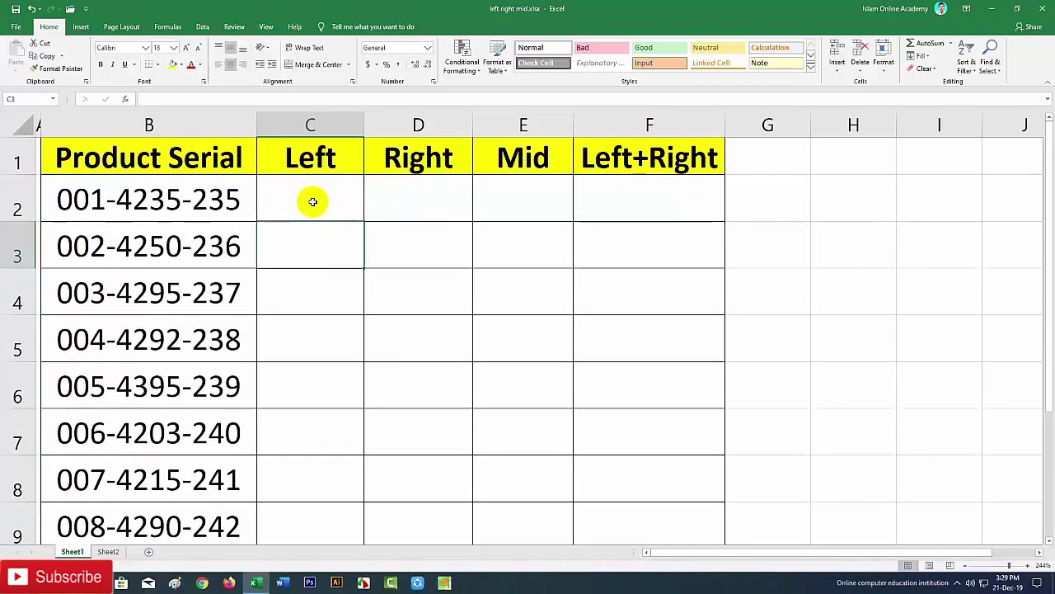
Enter =LEFT(B2,3) in C2 to extract the serial's first three characters, 001.
click(312, 202)
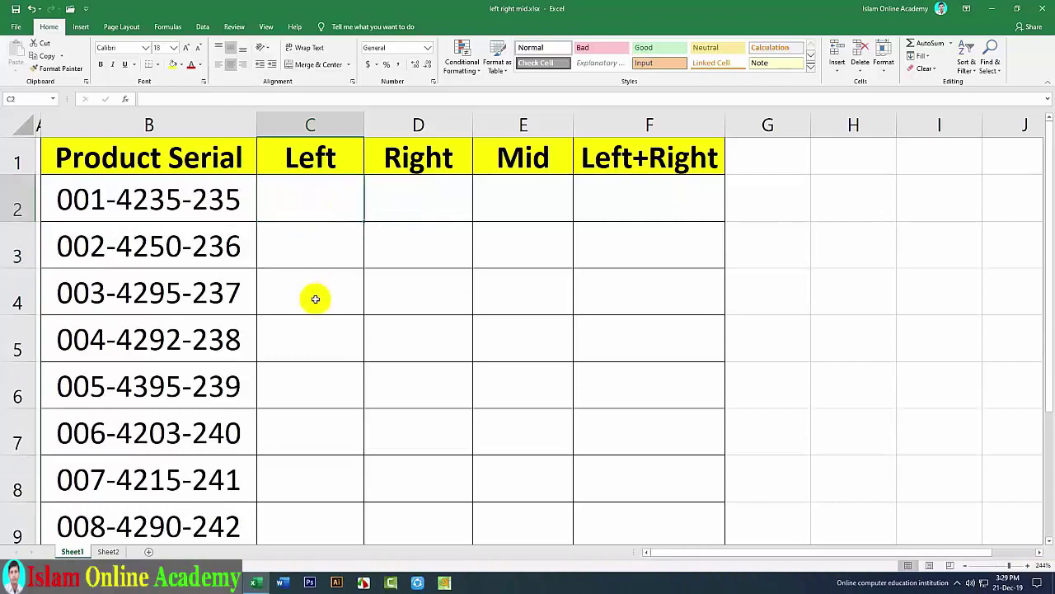
text(=)
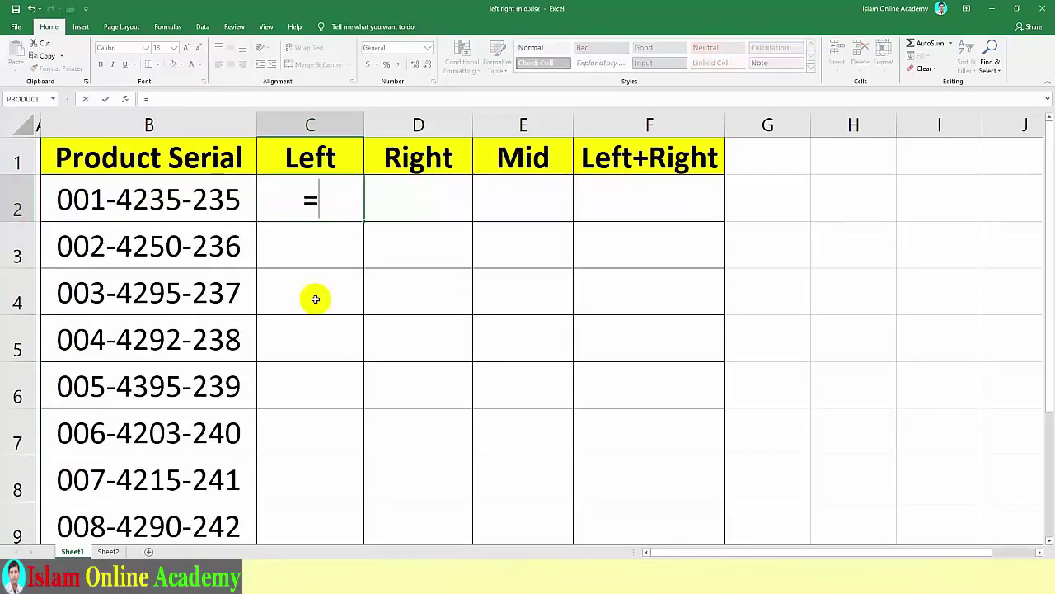
text(le)
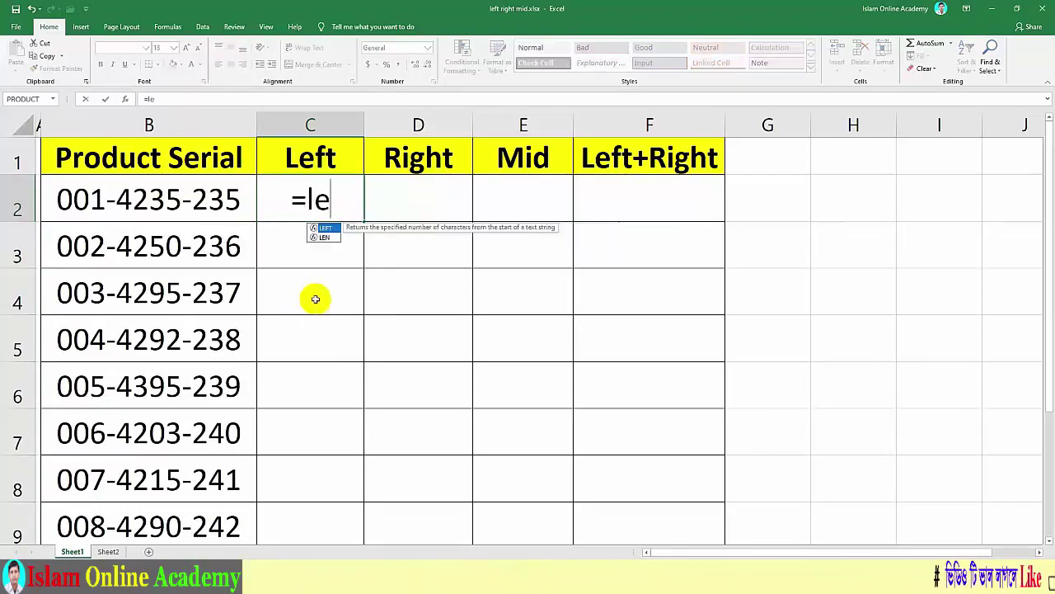
key(Tab)
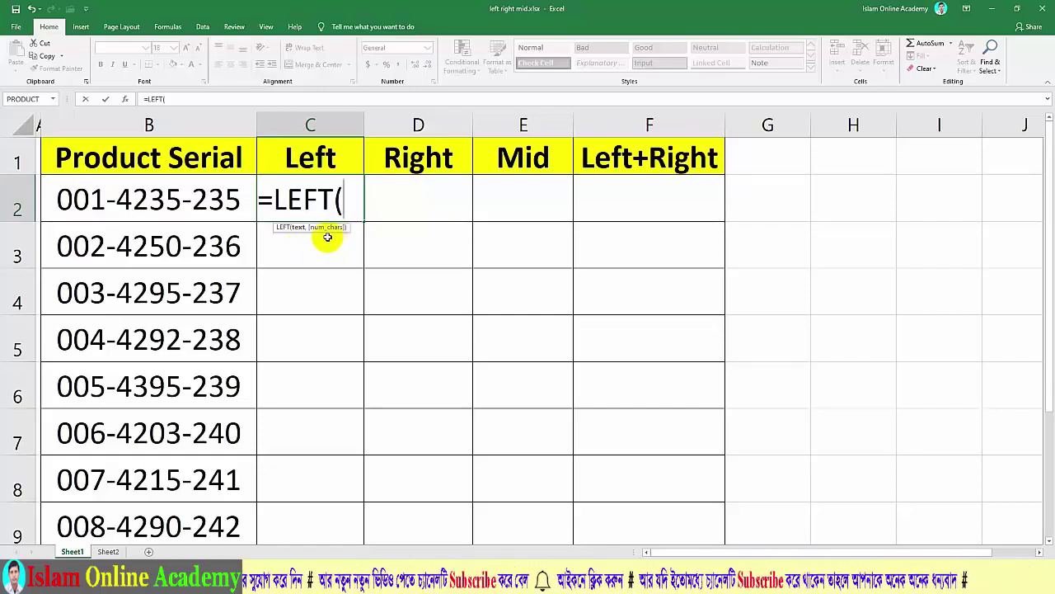
click(154, 201)
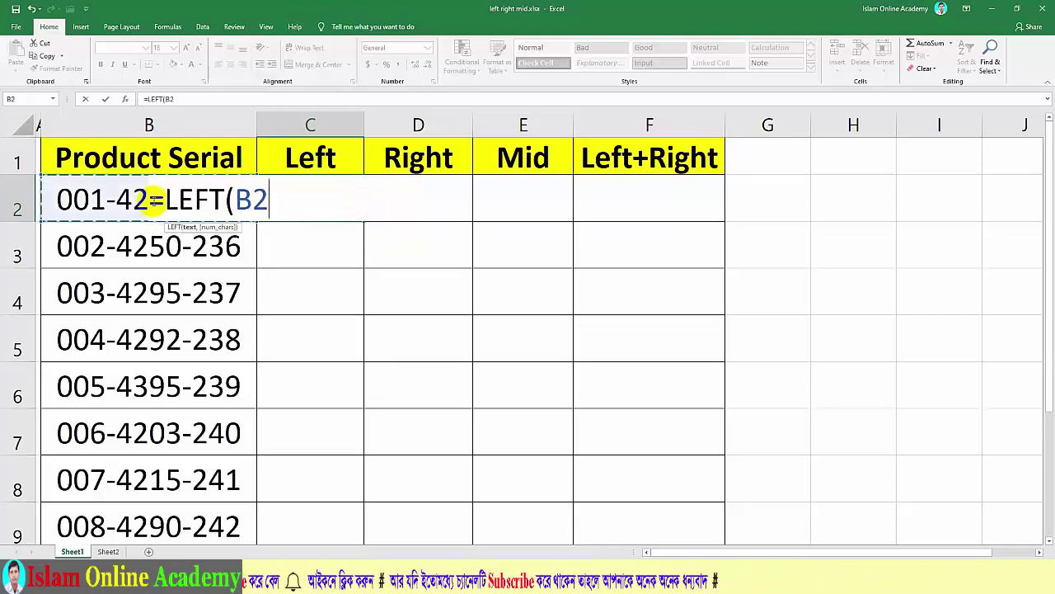
text(,)
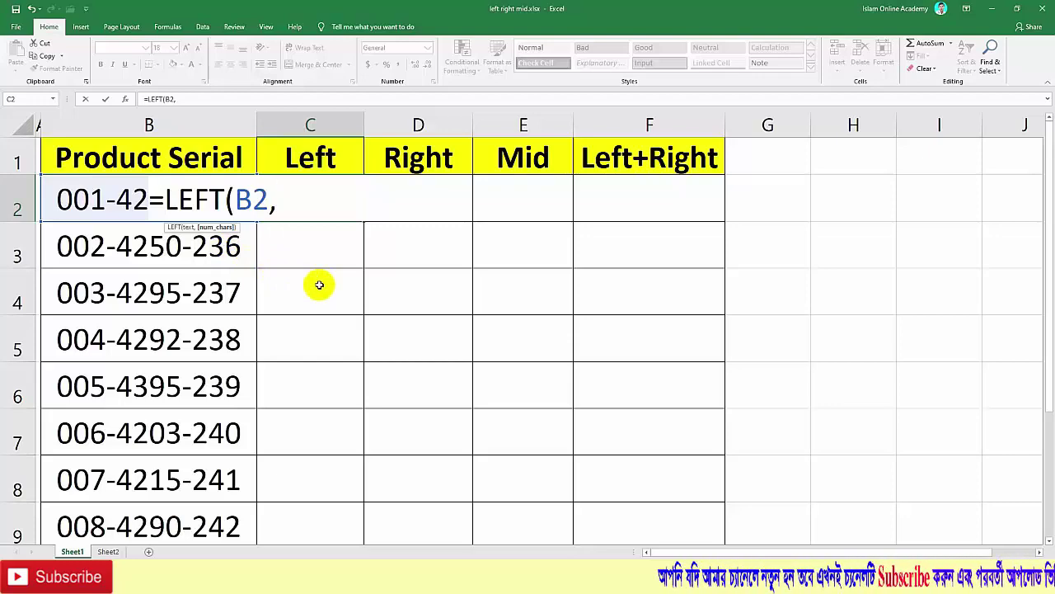
text(3)
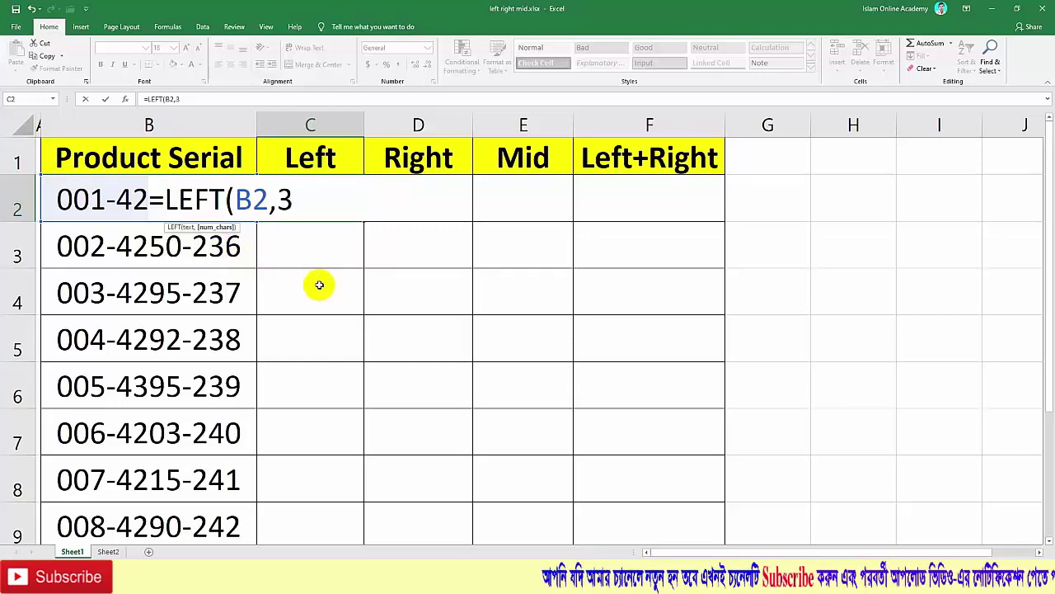
text())
key(Return)
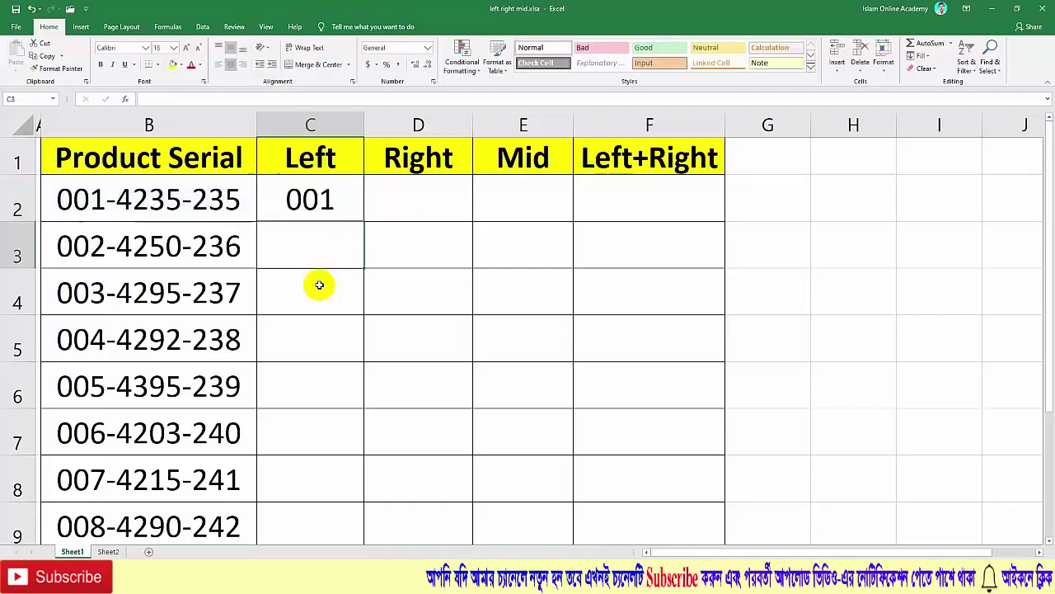
Fill the LEFT formula from C2 down to C9, giving 001 through 008.
click(157, 204)
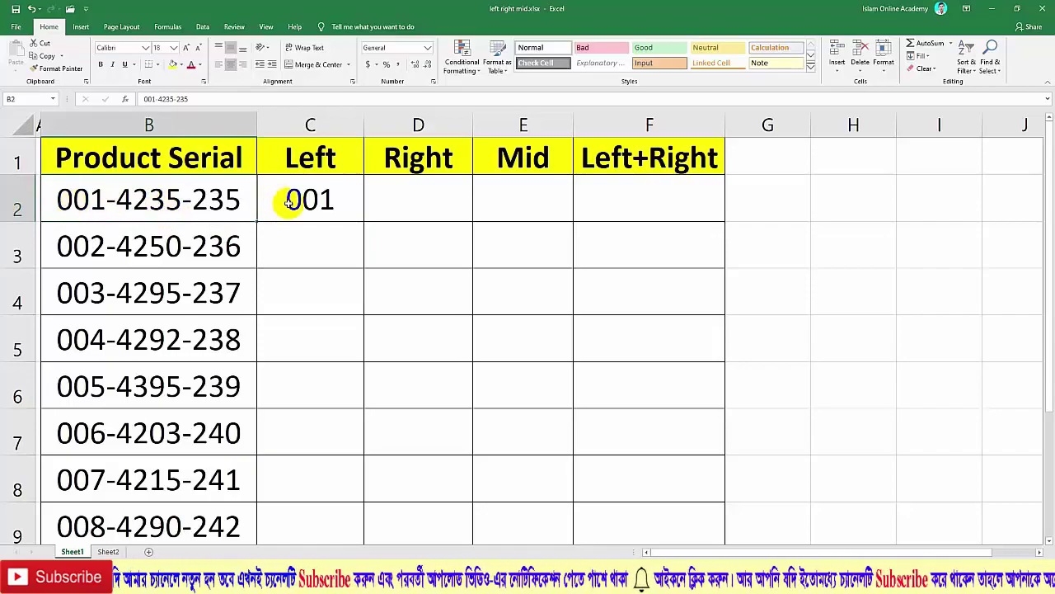
click(289, 203)
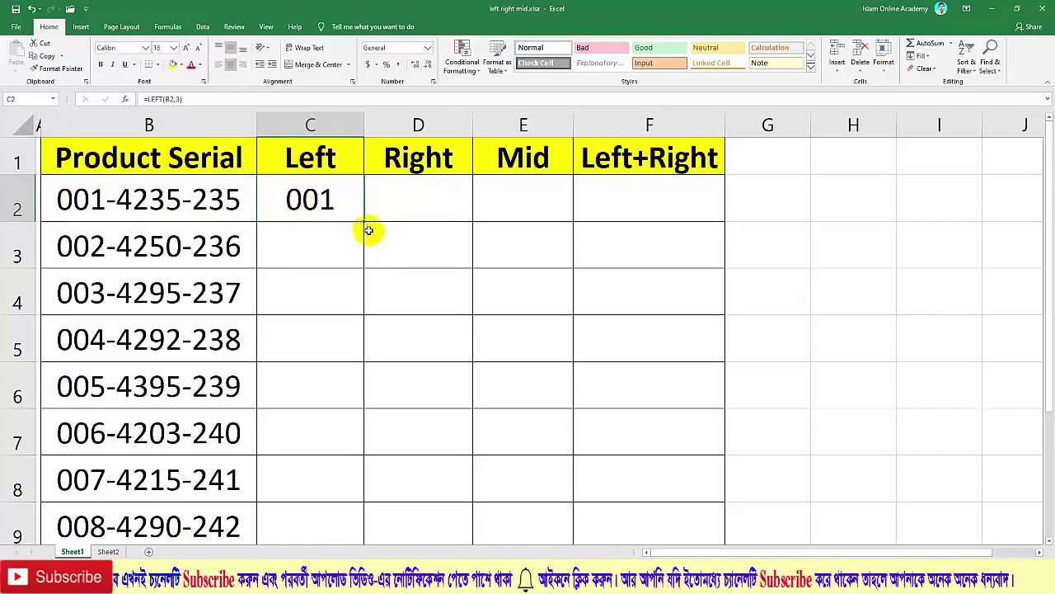
double_click(363, 219)
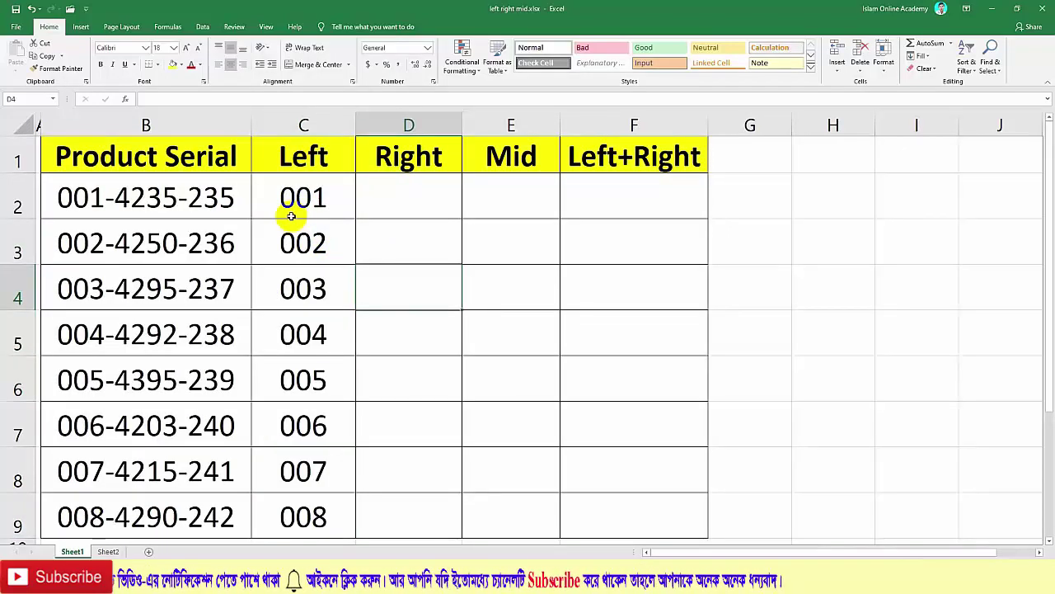
Enter =RIGHT(B2,3) in D2 to extract the serial's last three characters, 235.
click(396, 212)
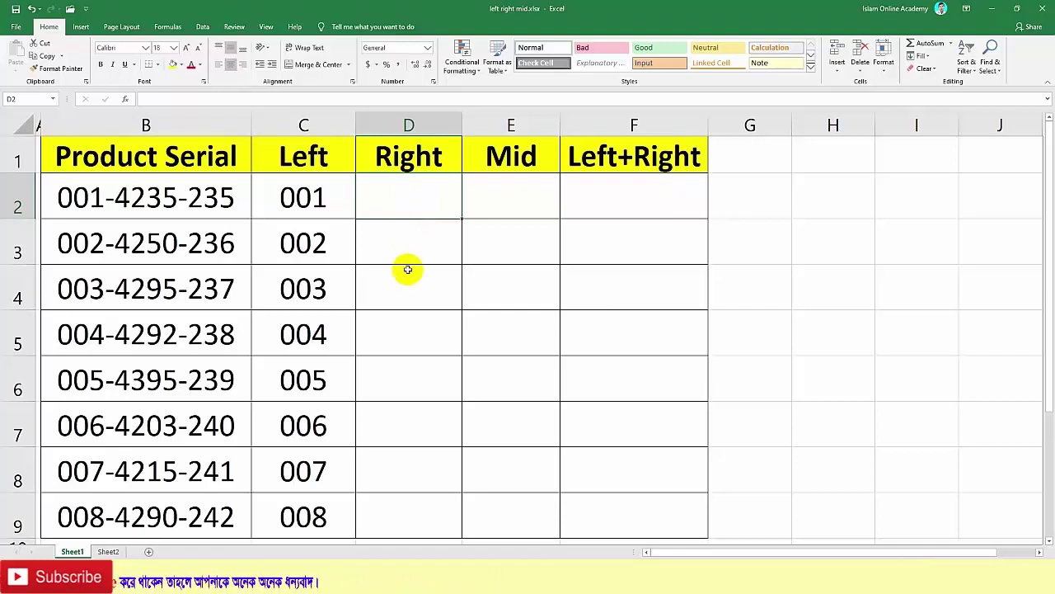
text(=ri)
key(Tab)
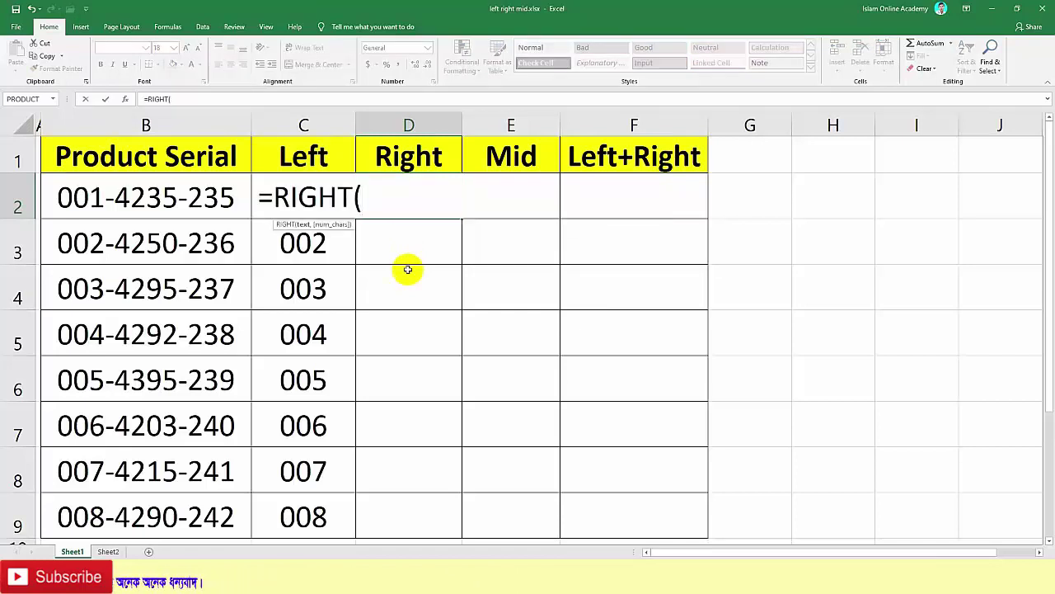
click(178, 198)
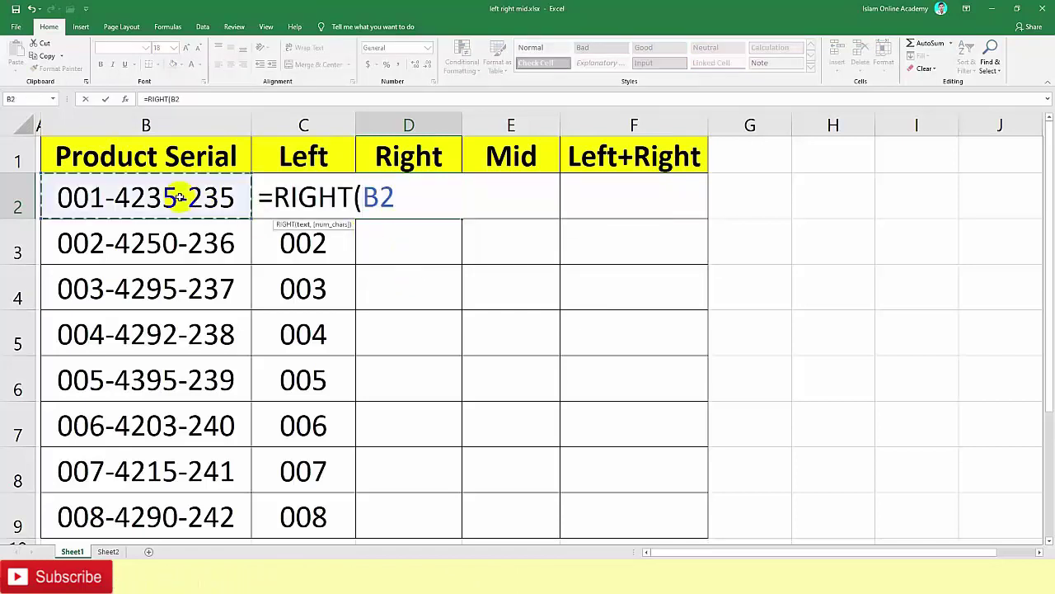
text(,)
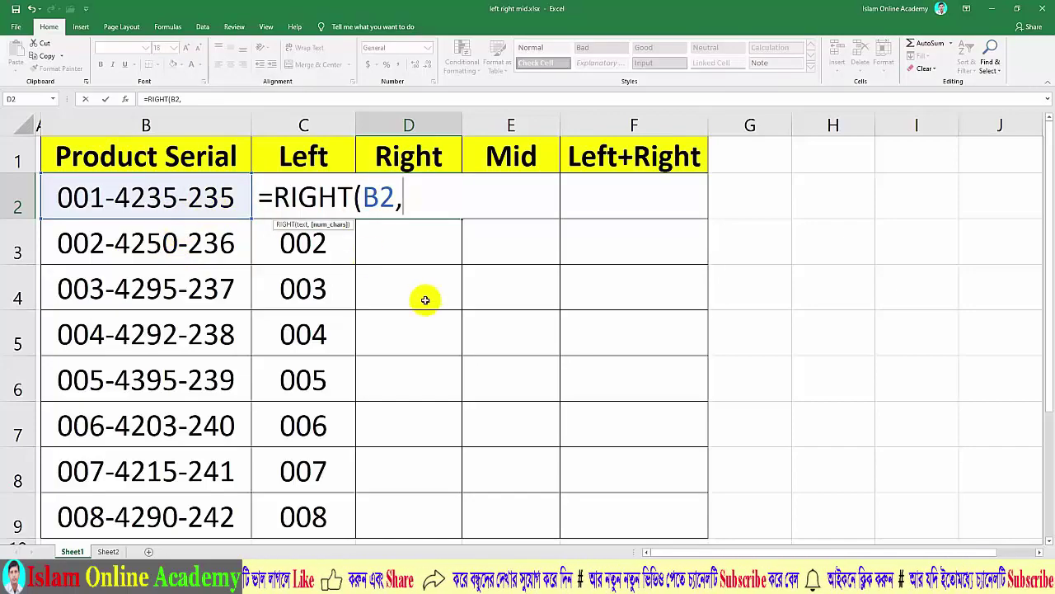
text(3)
key(Return)
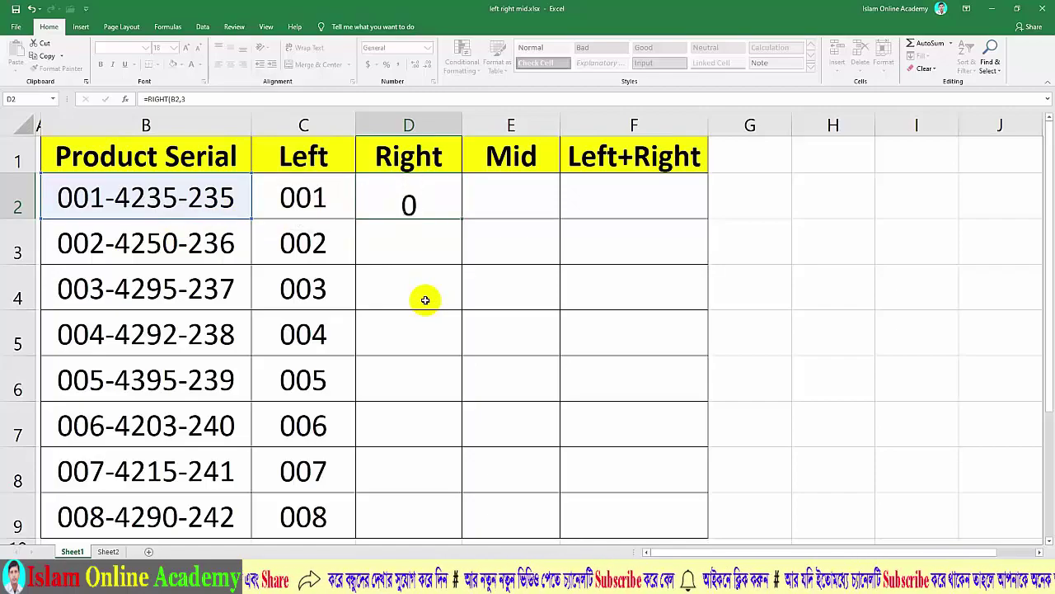
Copy the RIGHT formula down D2:D9, producing 235 through 242.
click(217, 205)
click(285, 200)
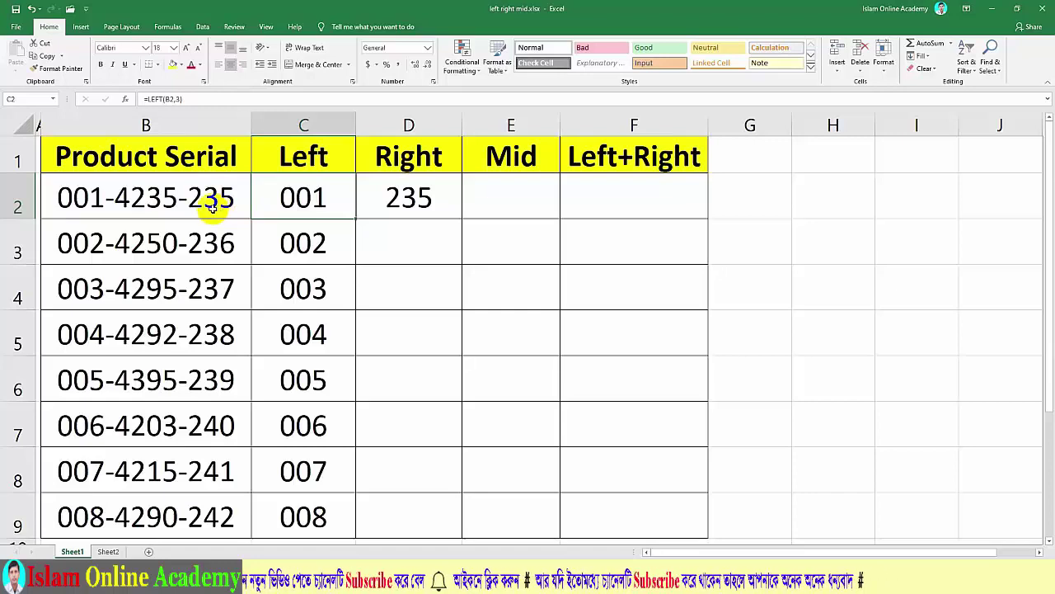
click(217, 205)
click(422, 208)
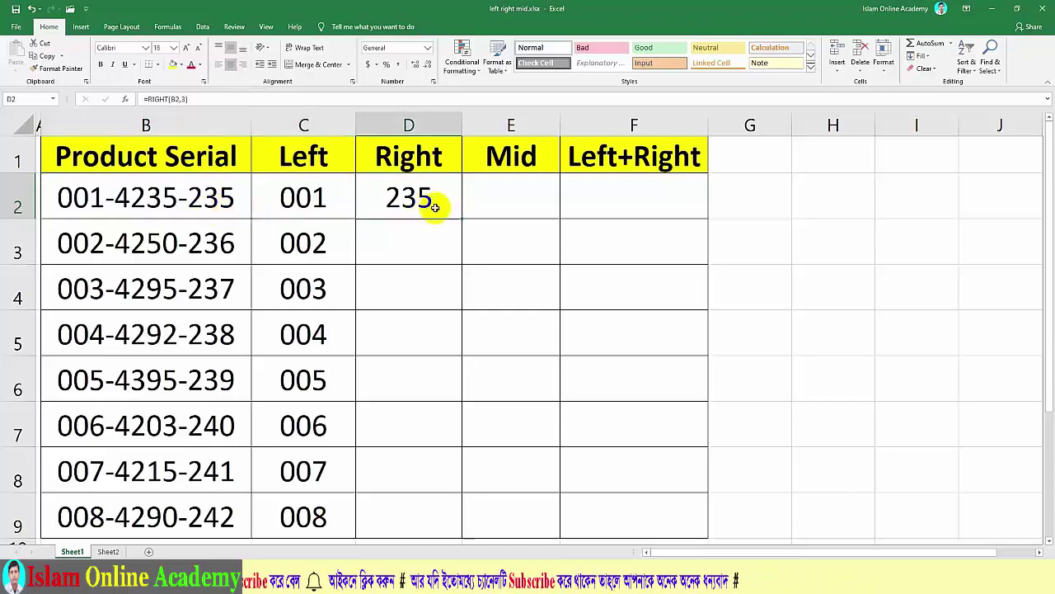
double_click(462, 219)
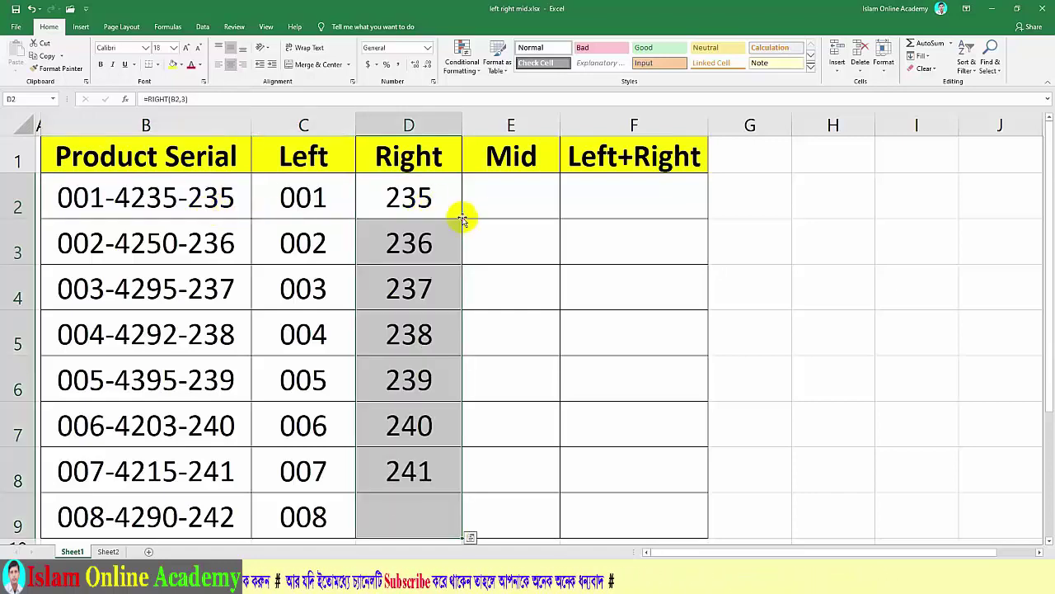
click(465, 213)
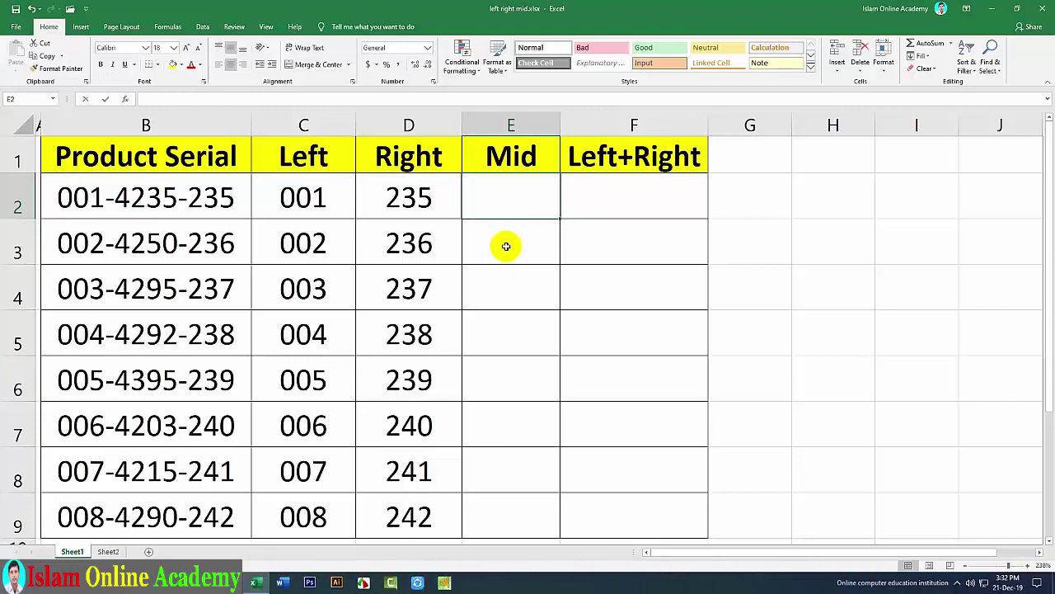
Enter =MID(B2,5,4) in E2 to pull the middle four digits, 4235.
text(=mi)
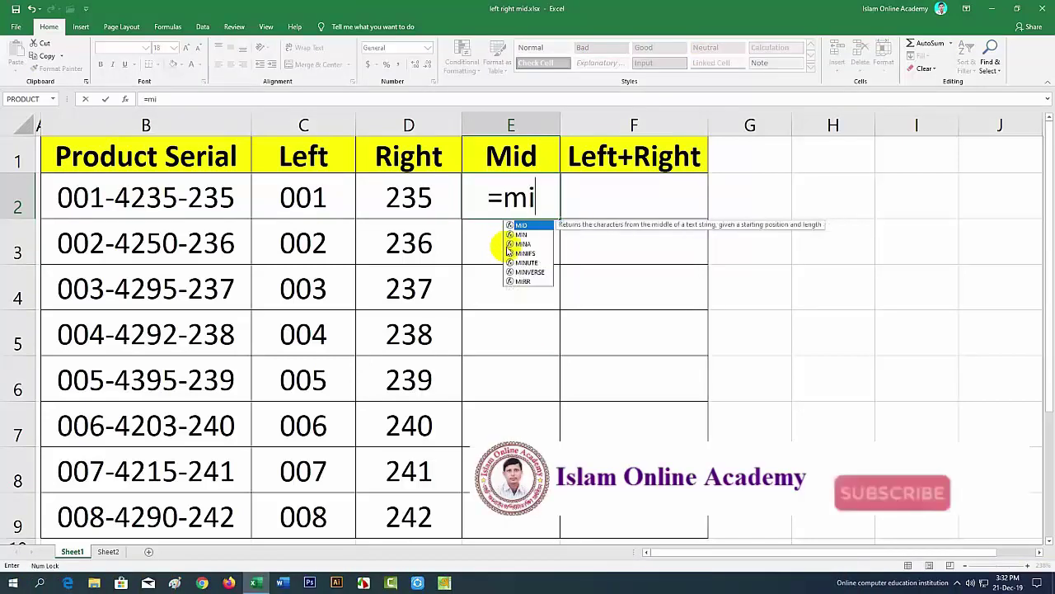
key(Tab)
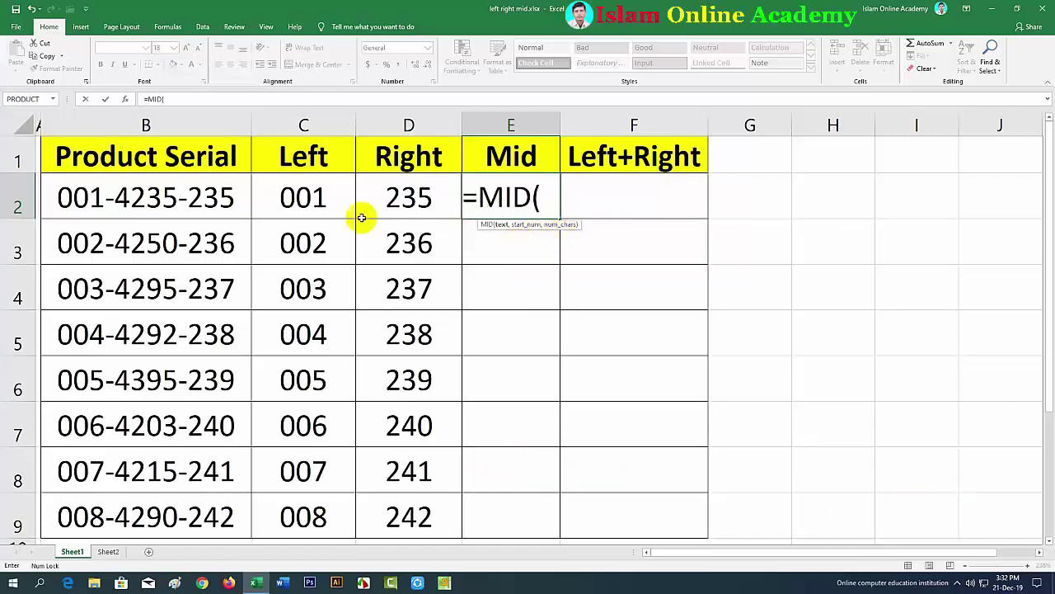
click(189, 200)
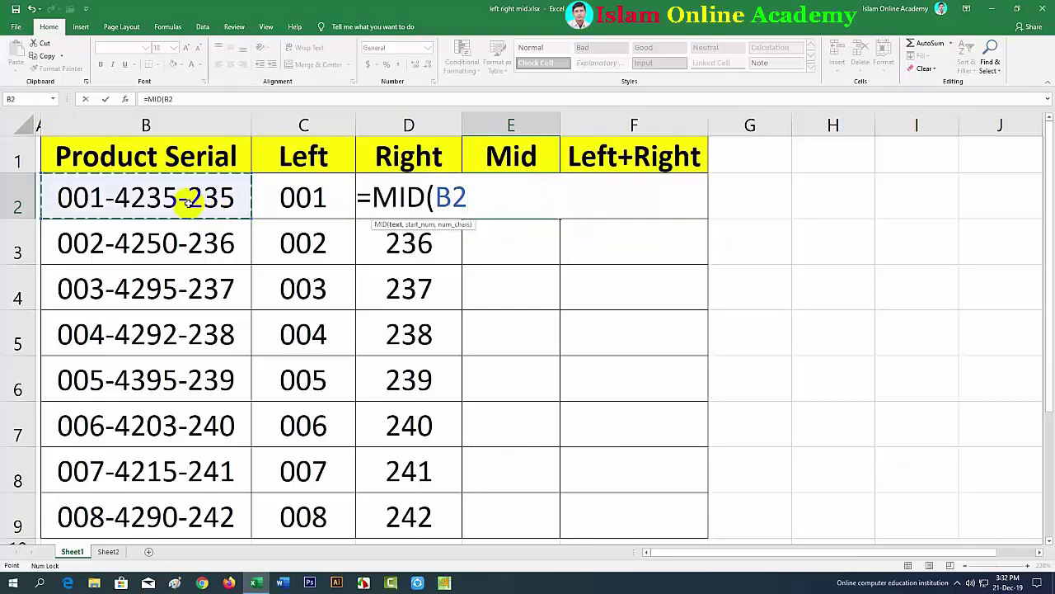
text(,5)
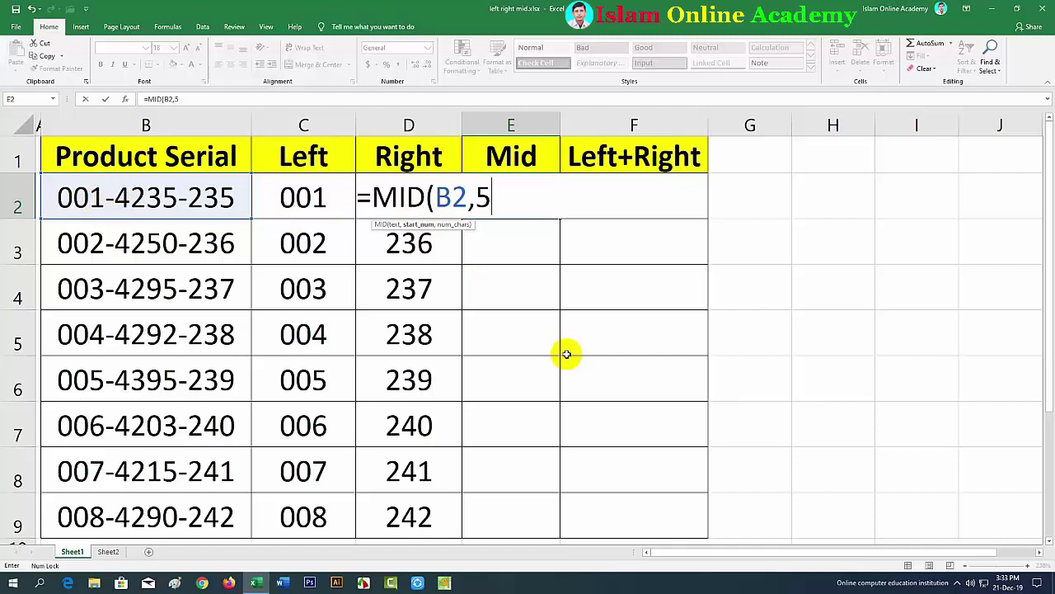
text(,)
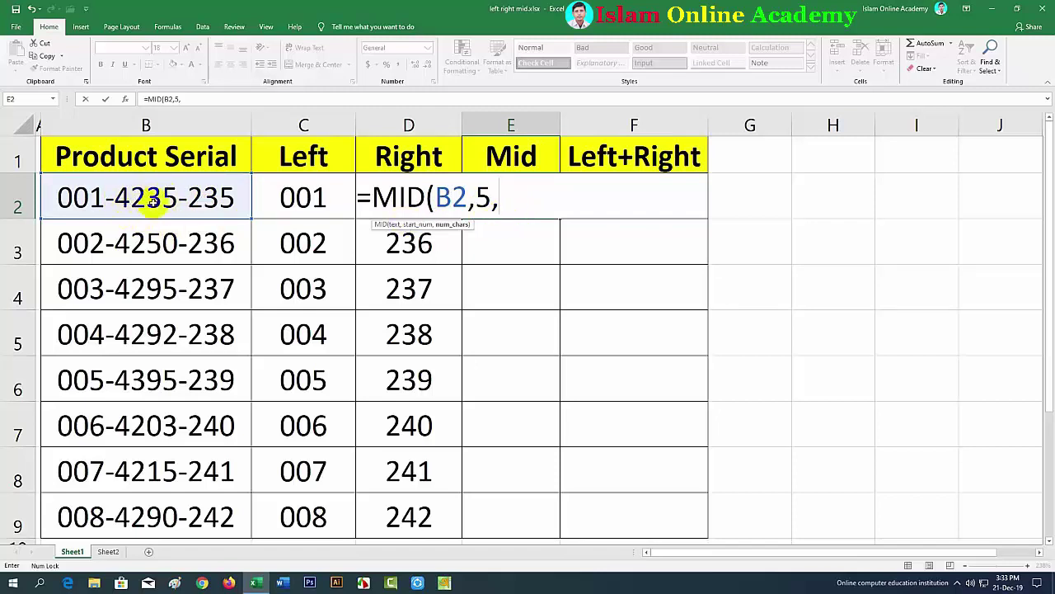
text(4)
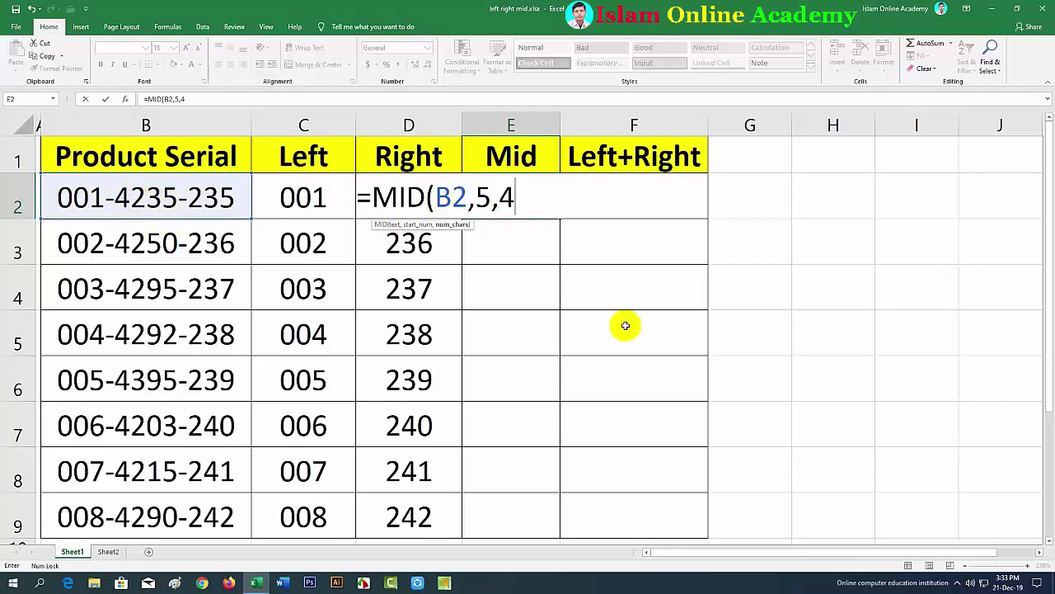
text())
key(Return)
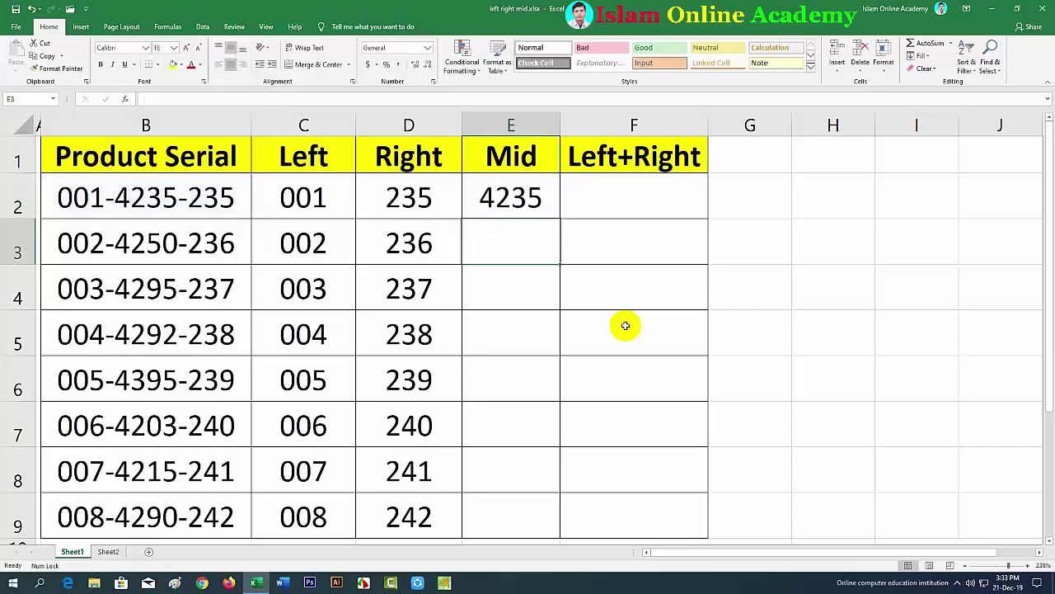
Copy the MID formula down E2:E9, giving 4235 through 4290.
click(116, 202)
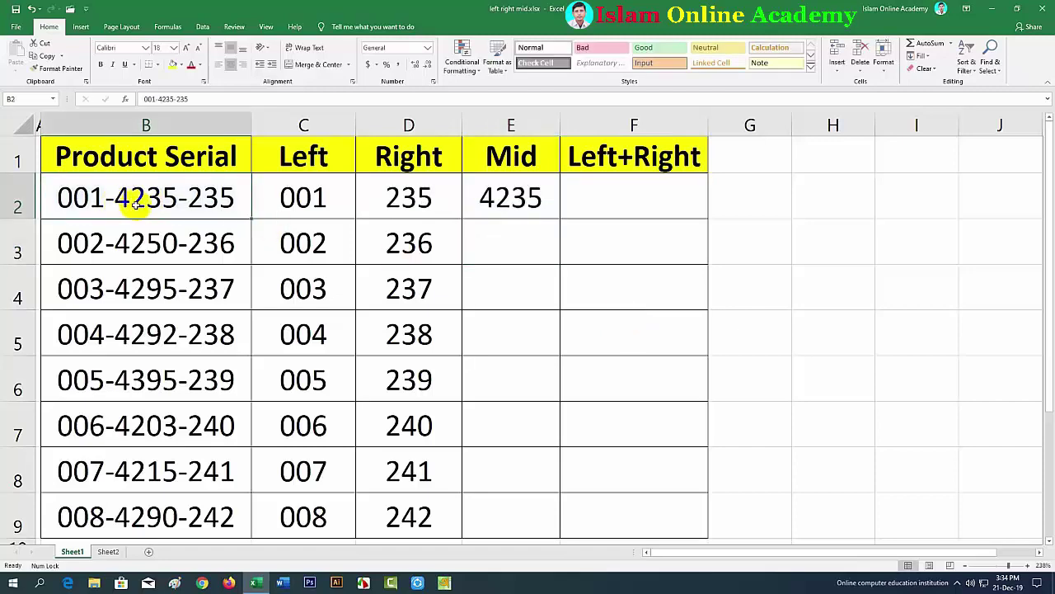
click(492, 204)
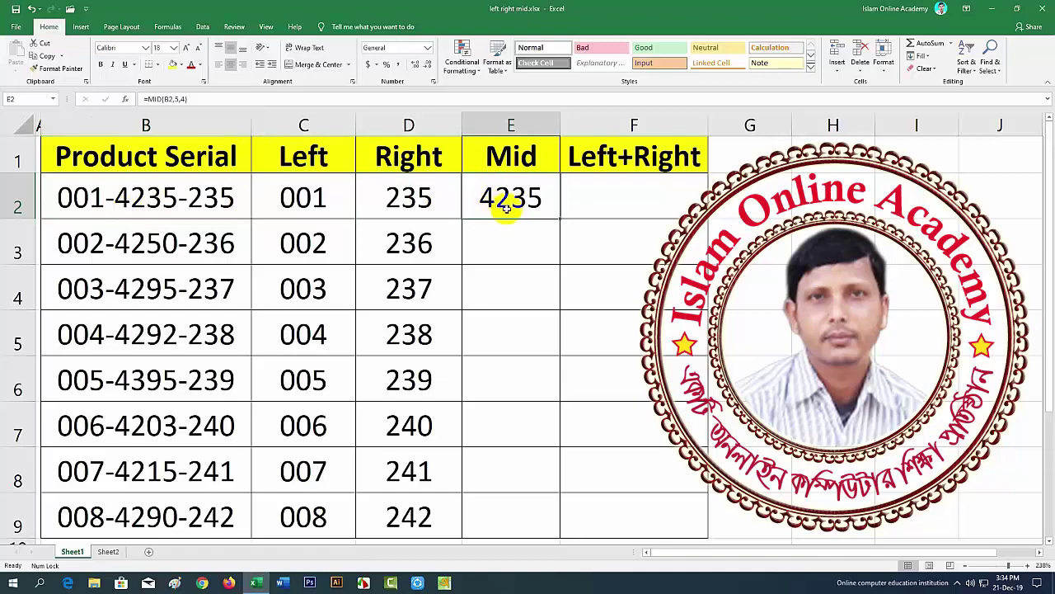
double_click(560, 219)
click(568, 211)
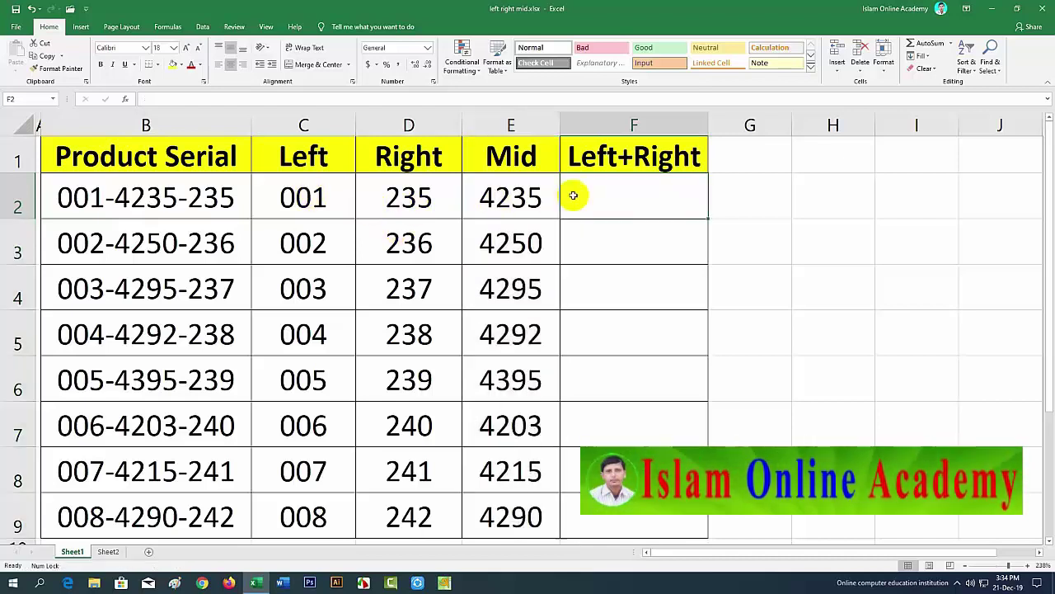
Begin F2's Left+Right formula with =LEFT(B2,3 for the serial's first three characters.
click(107, 198)
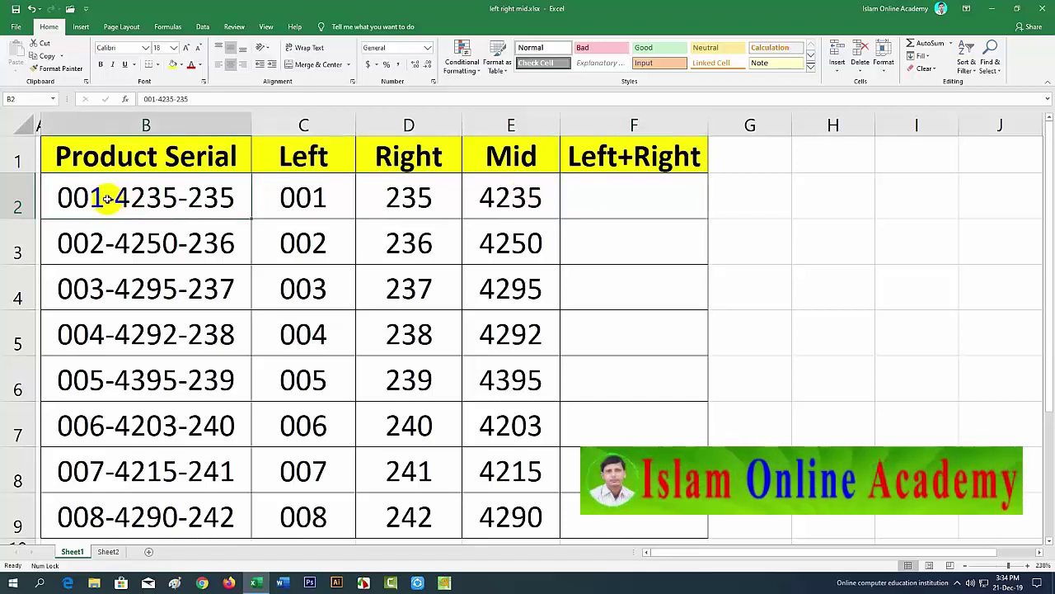
click(571, 192)
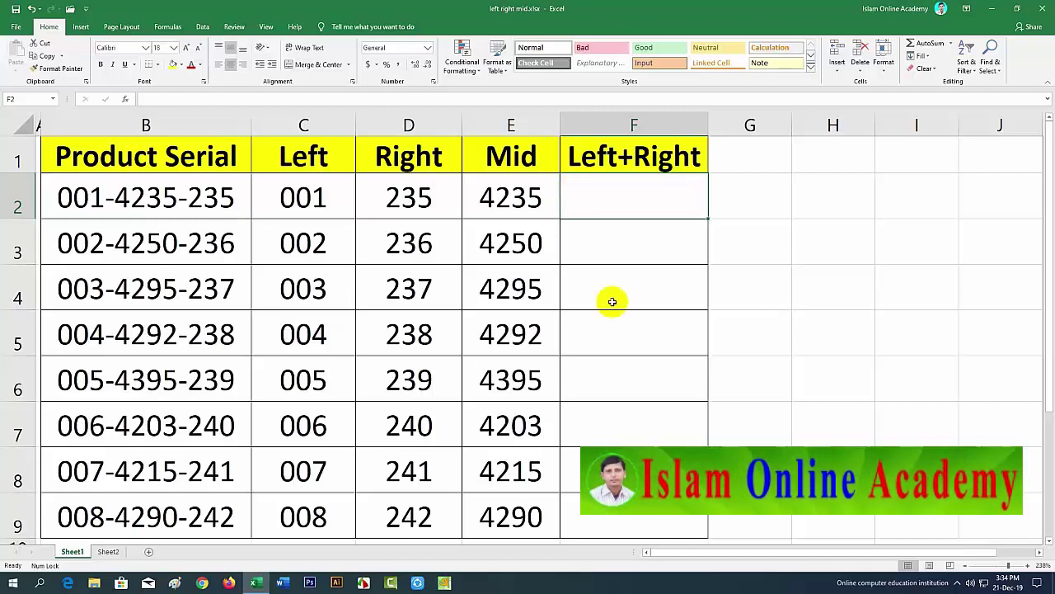
text(=)
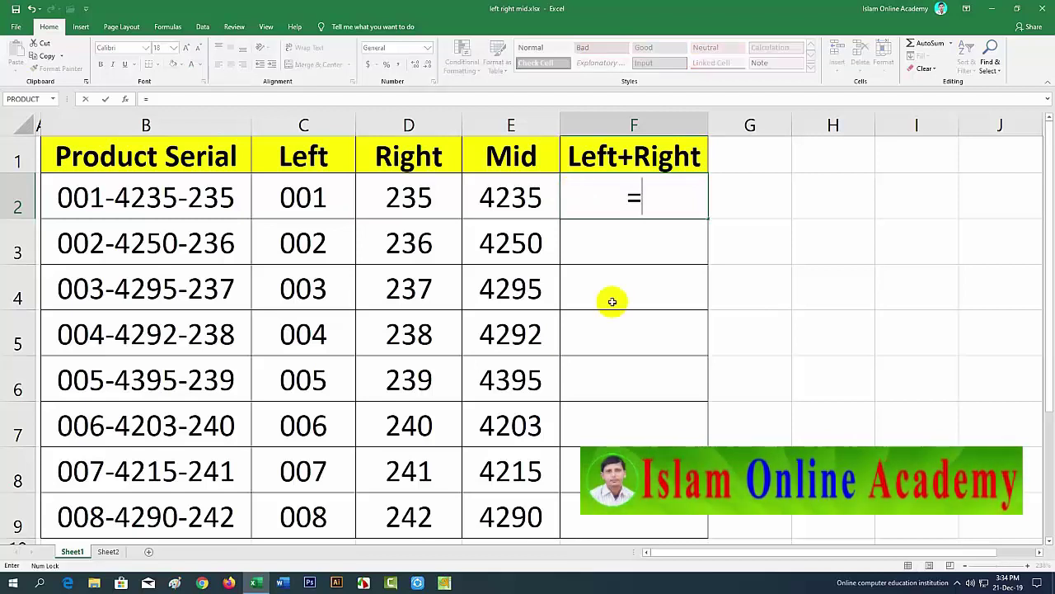
text(le)
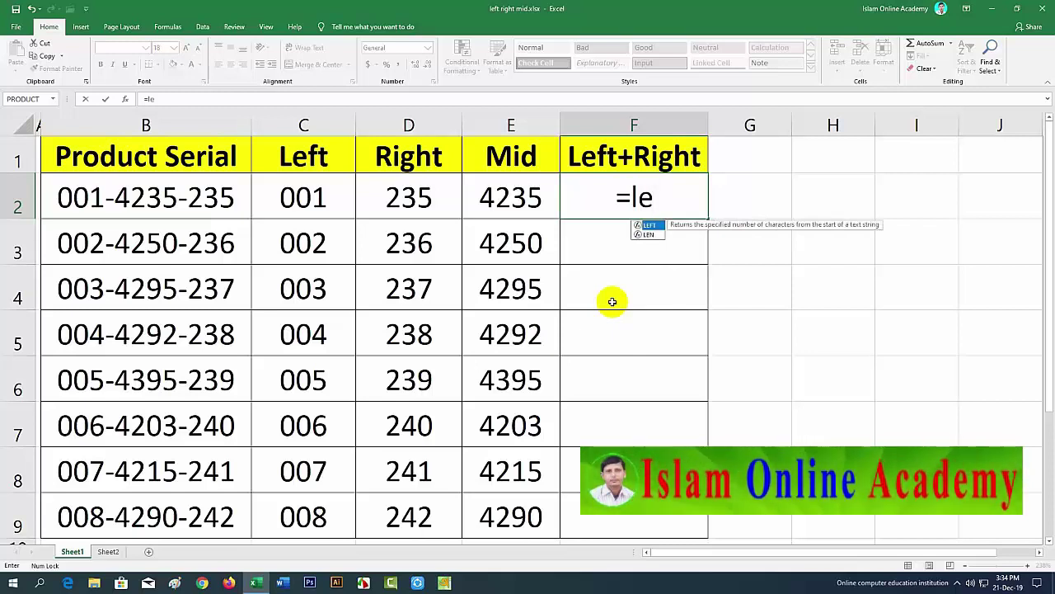
key(Tab)
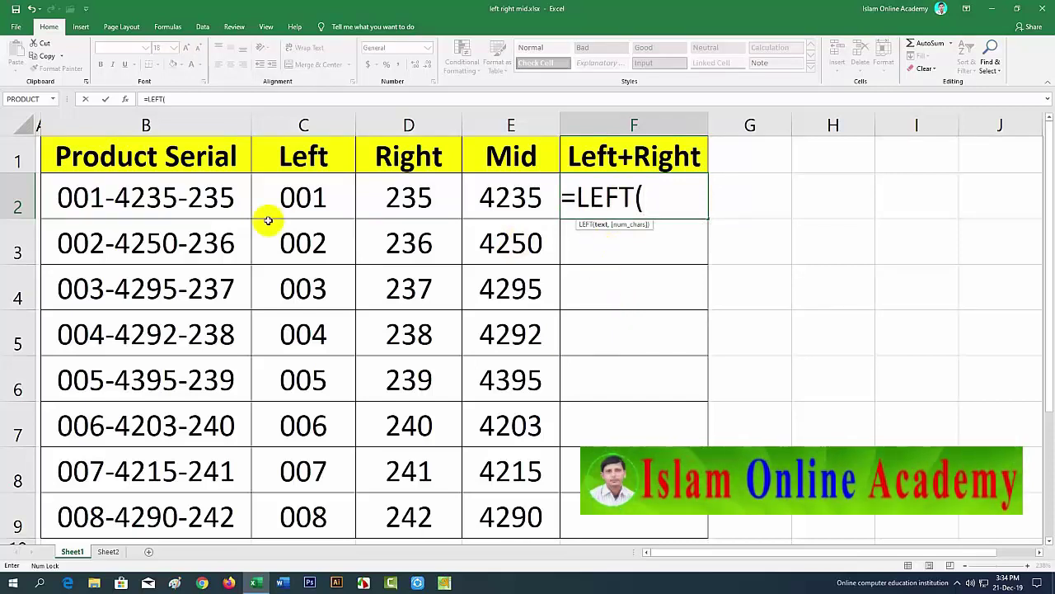
click(182, 204)
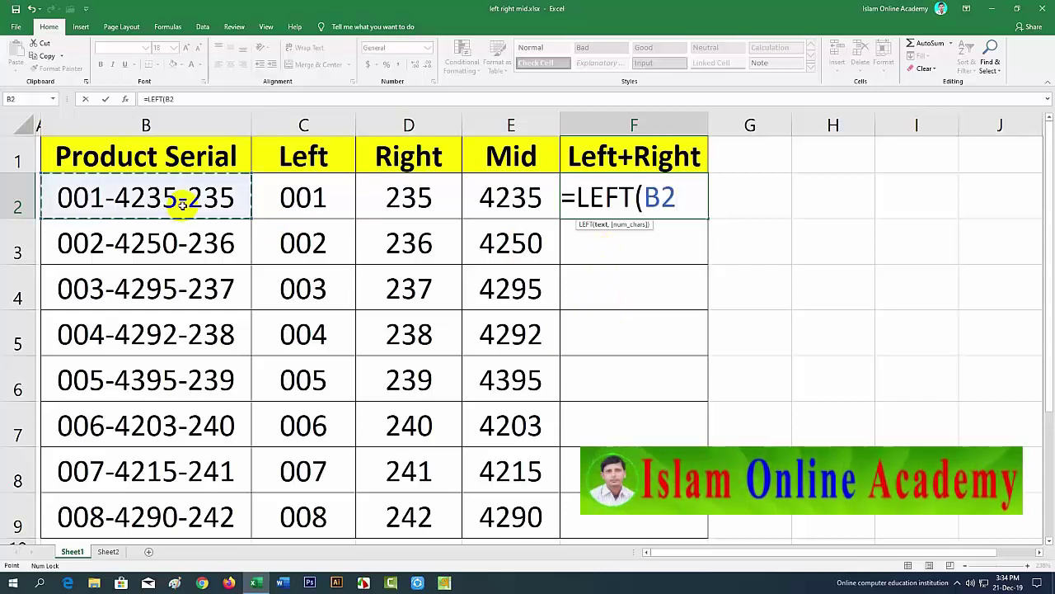
text(,)
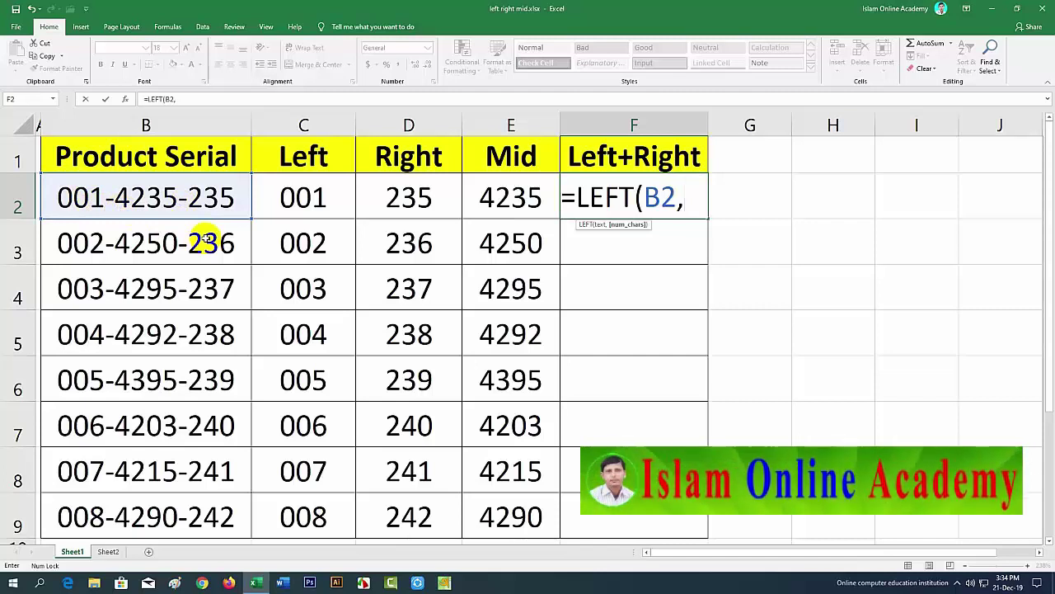
text(3)
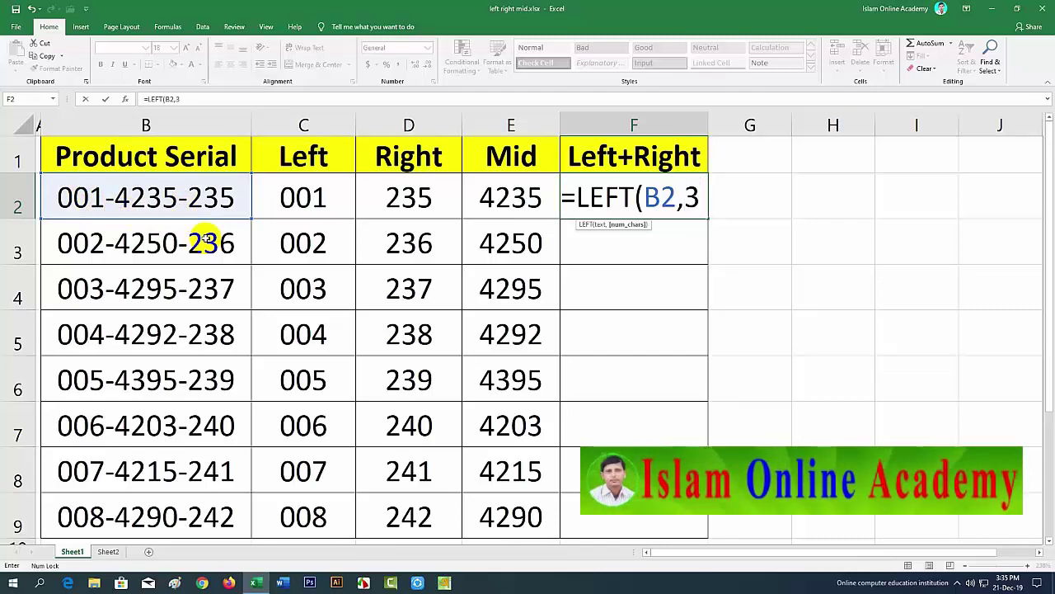
text())
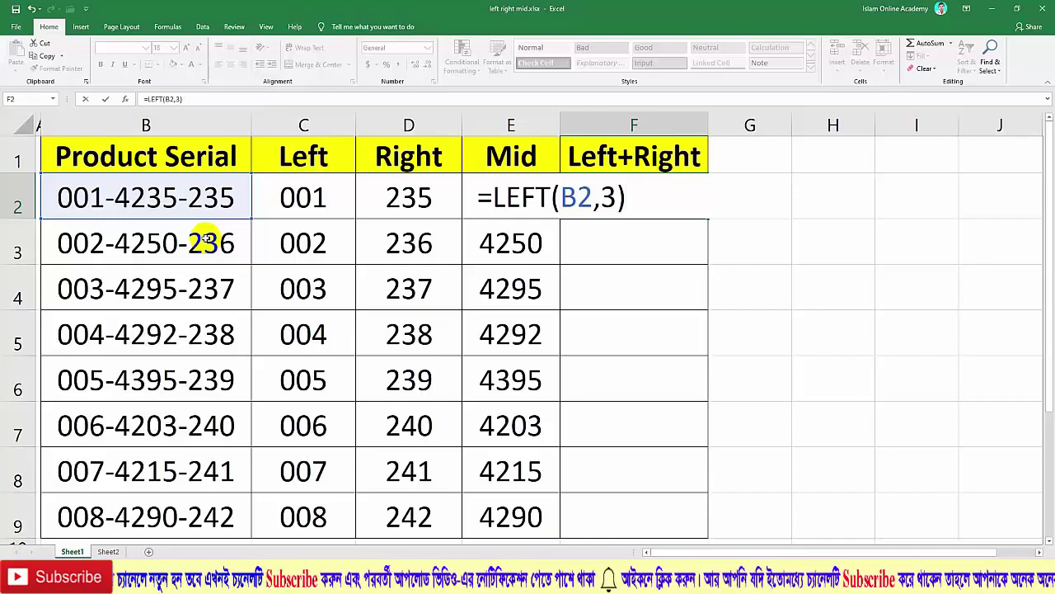
Complete F2 as =LEFT(B2,3)&"-"&RIGHT(B2,3) so it shows 001-235.
text(&)
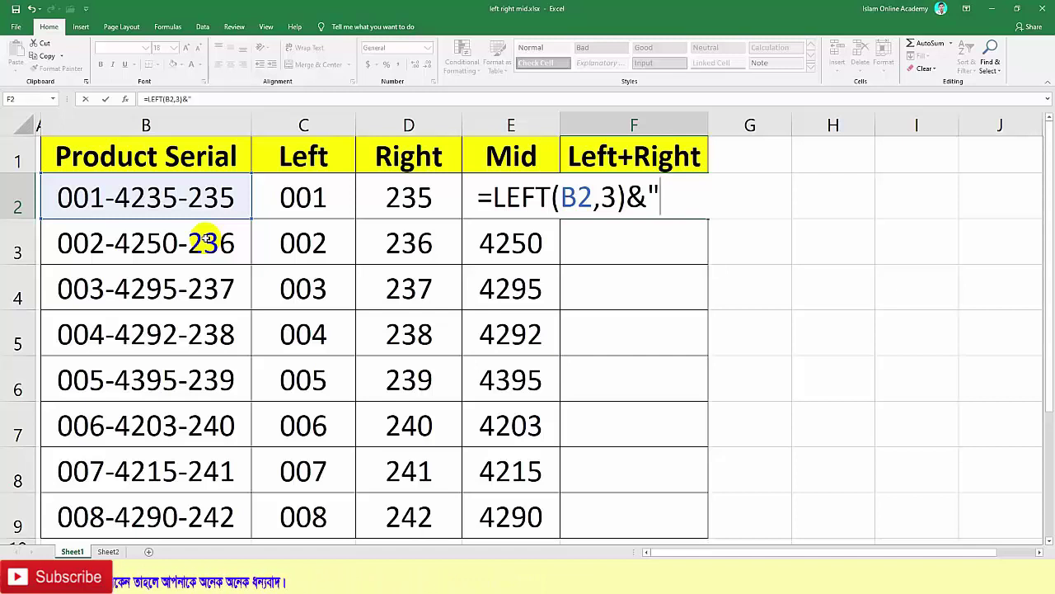
text(-)
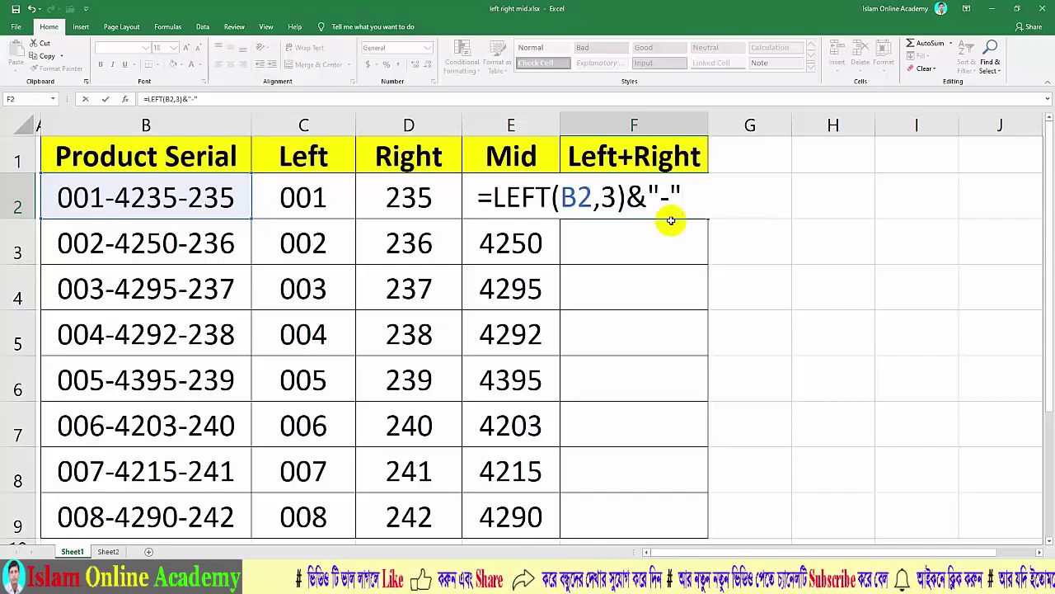
text(&)
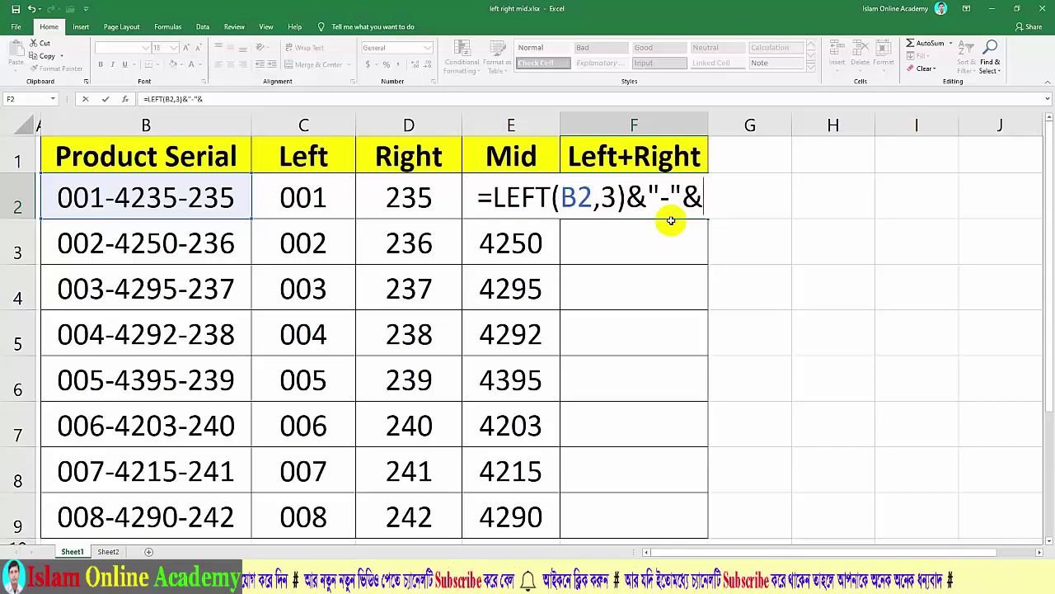
text(rig)
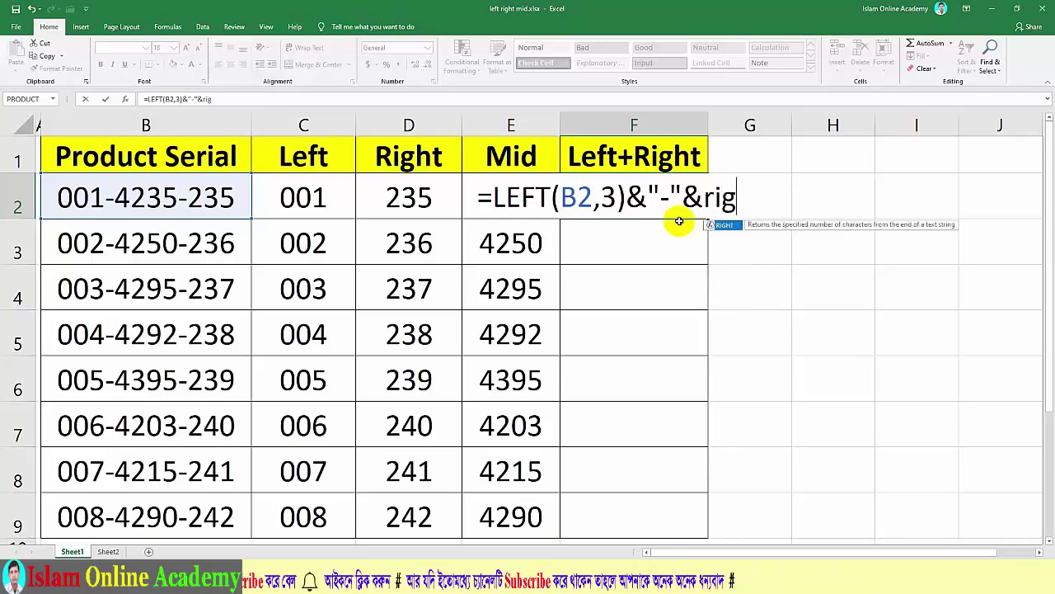
key(Tab)
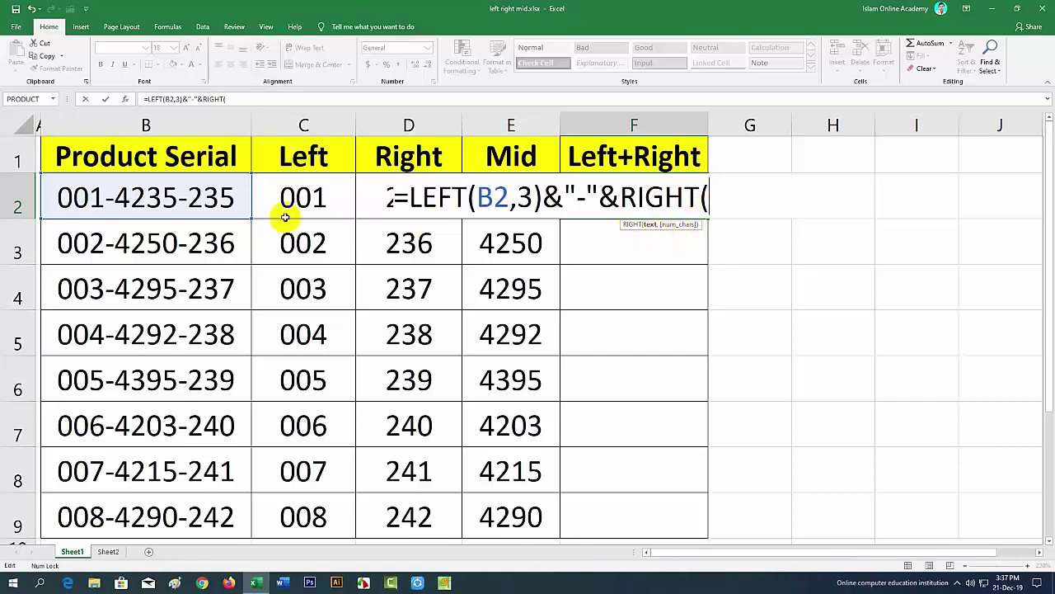
click(181, 201)
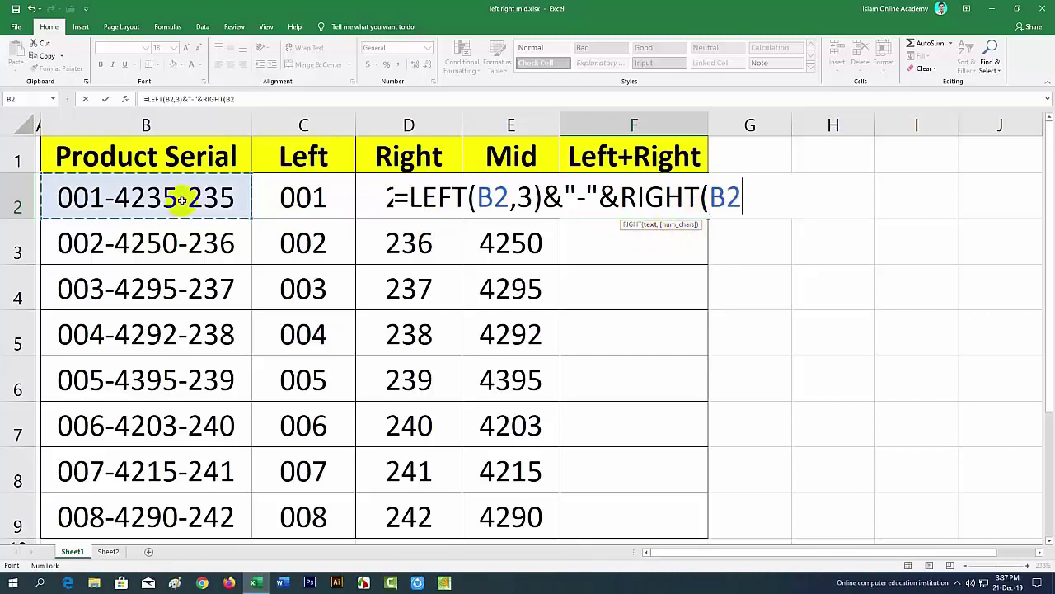
text(,)
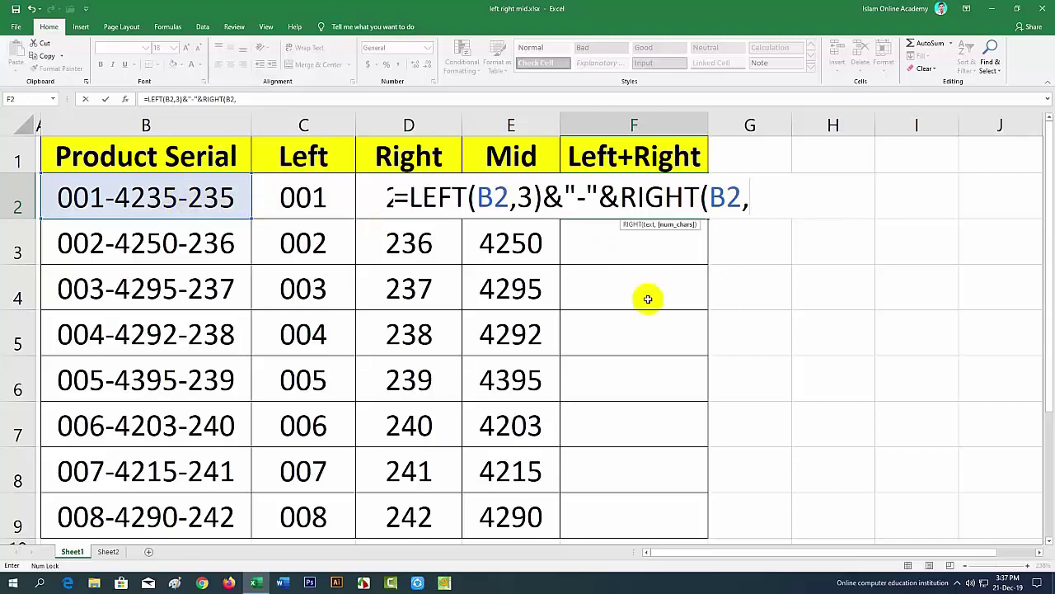
text(3))
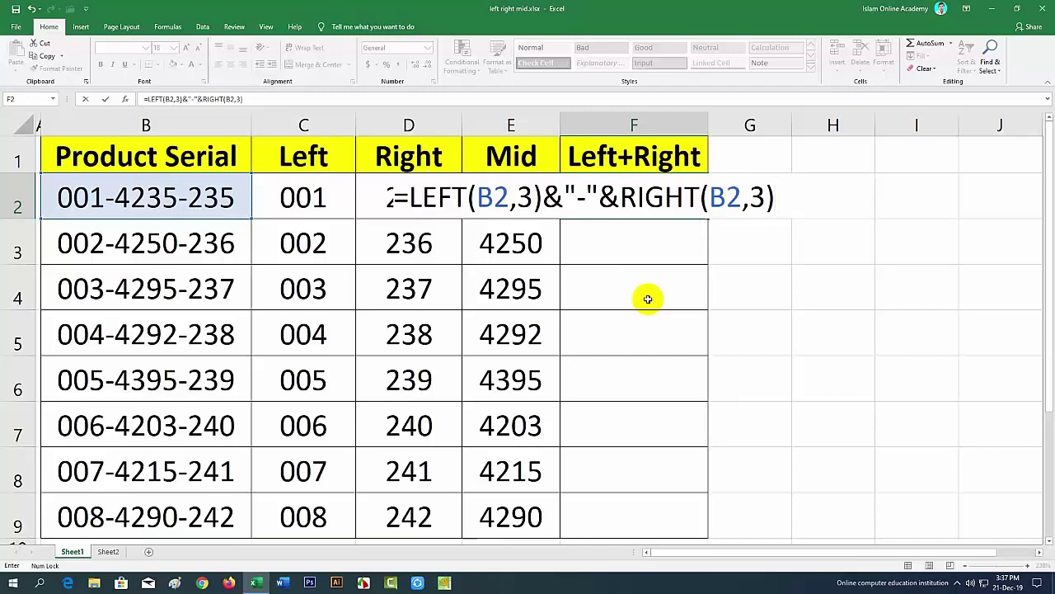
key(Return)
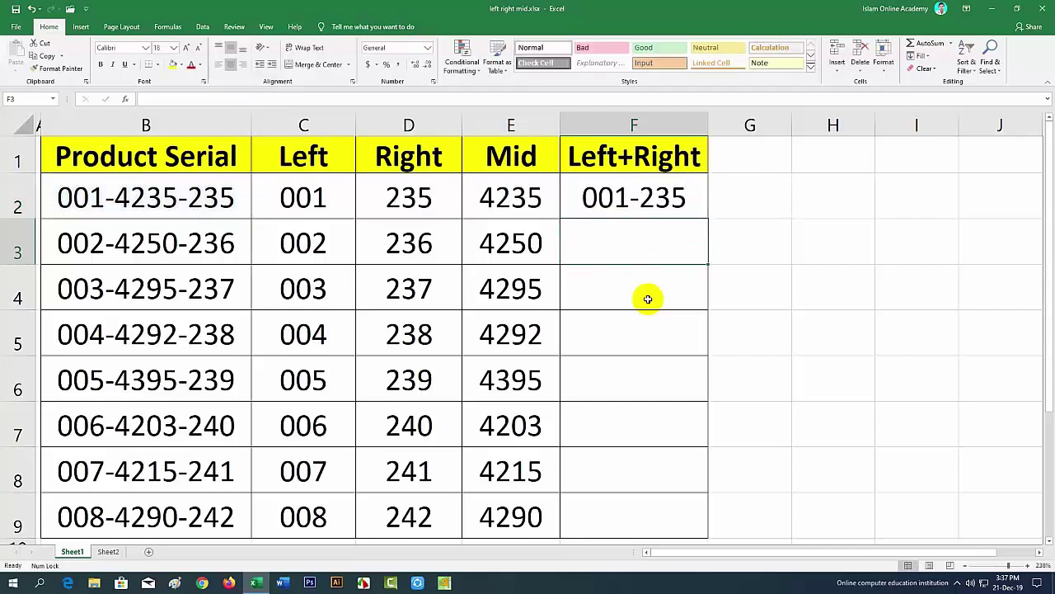
Fill the hyphen-joined formula from F2 down to F9, giving 001-235 through 008-242.
click(195, 201)
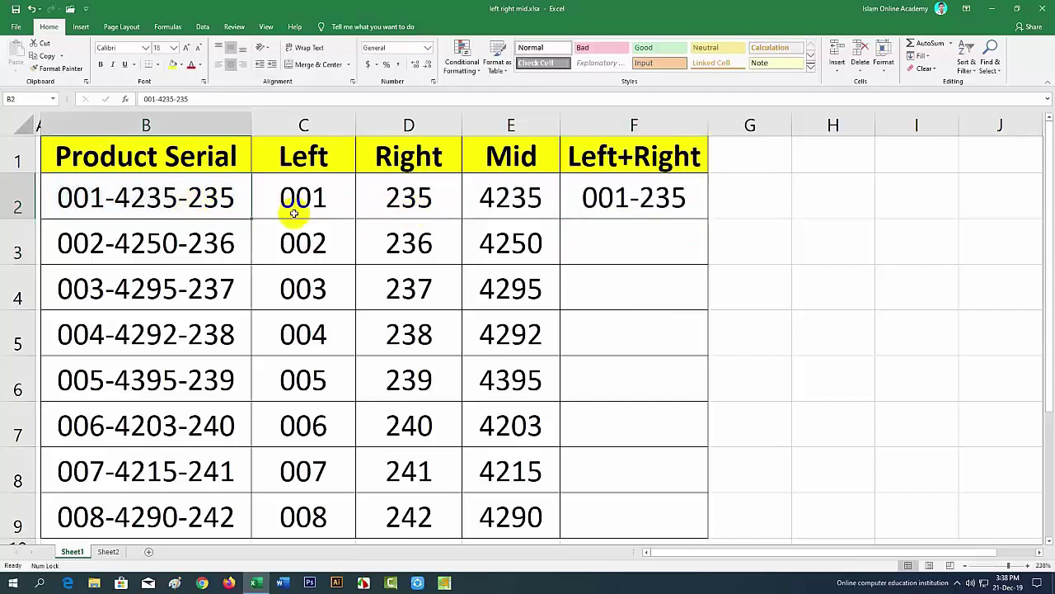
click(577, 203)
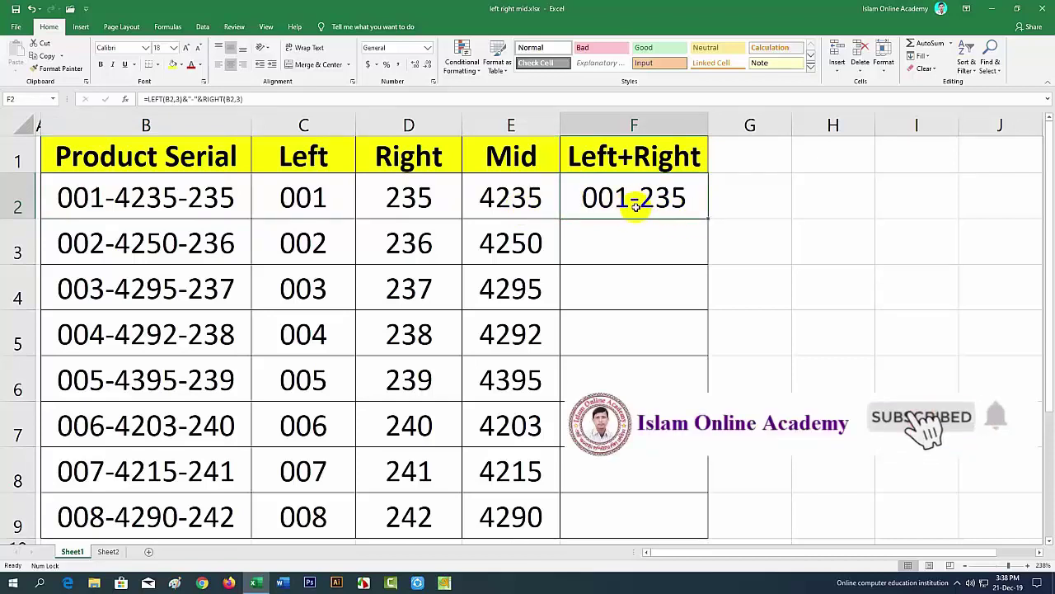
double_click(708, 219)
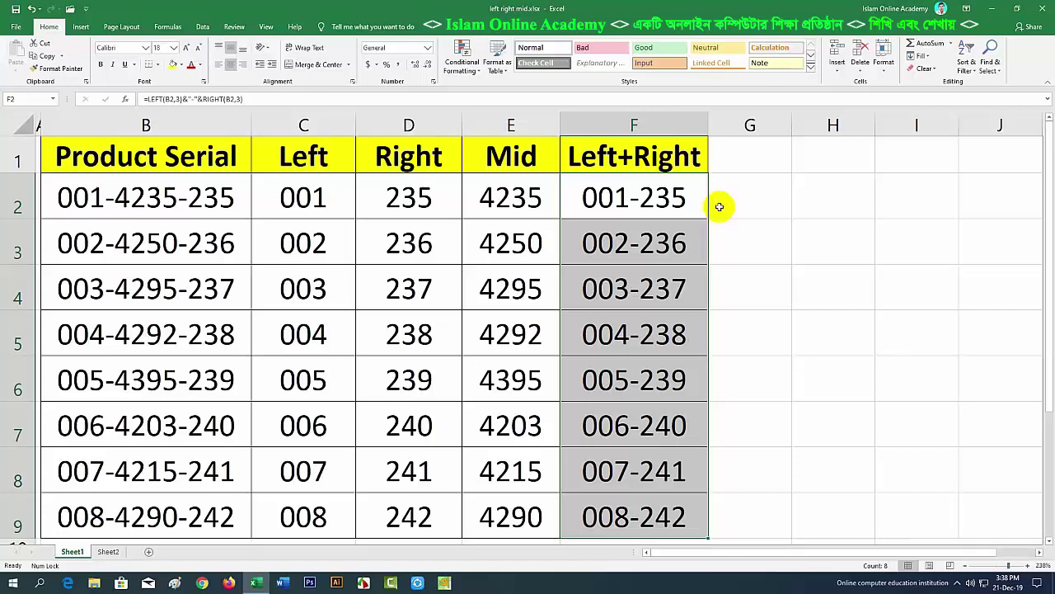
click(717, 206)
click(631, 205)
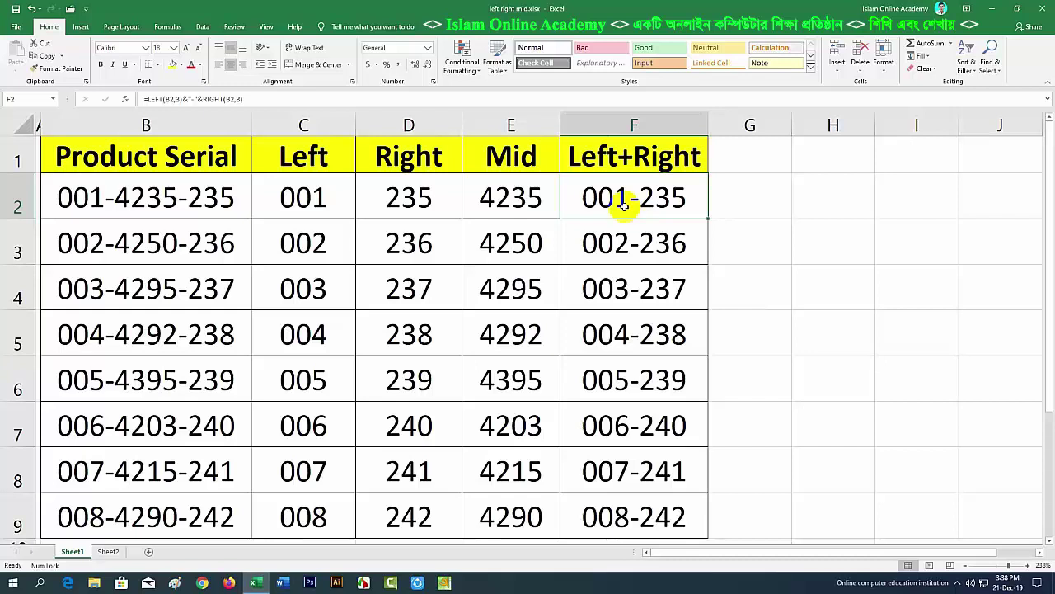
double_click(625, 206)
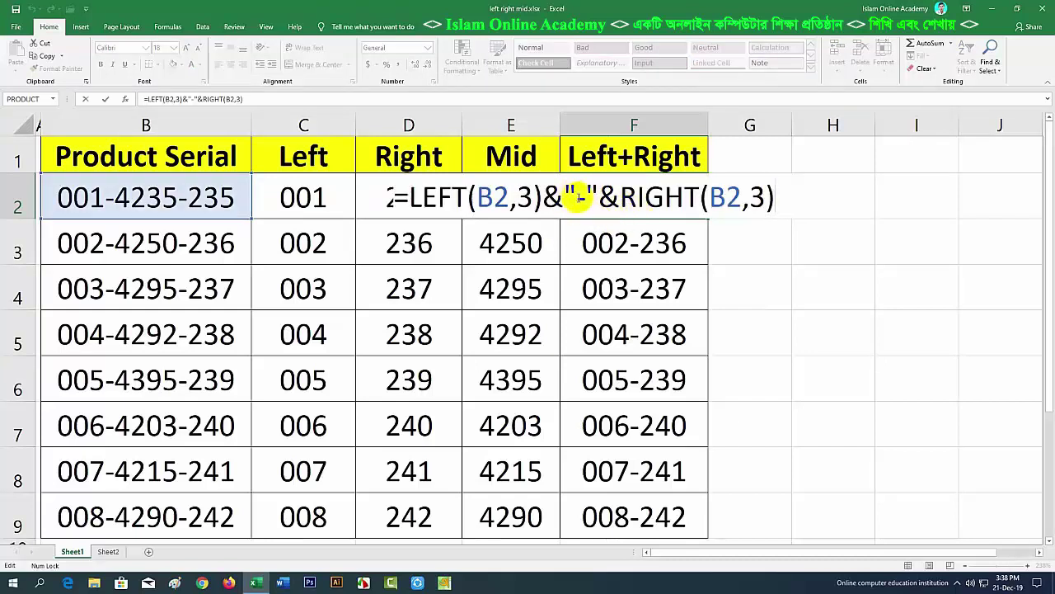
Swap F2's hyphen for a comma separator and refill F2:F9, showing 001, 235 through 008, 242.
click(583, 196)
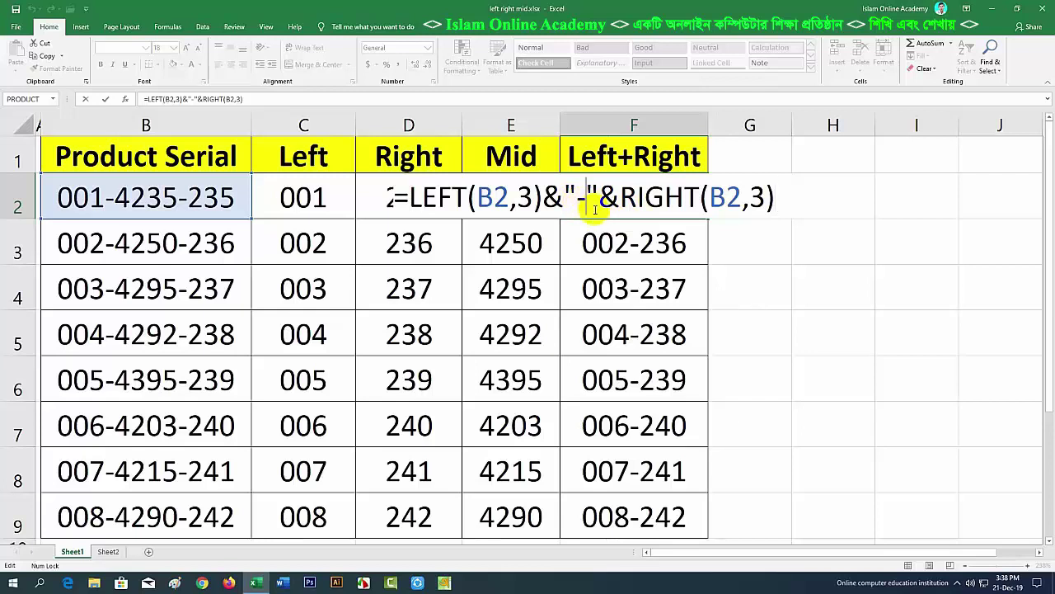
key(BackSpace)
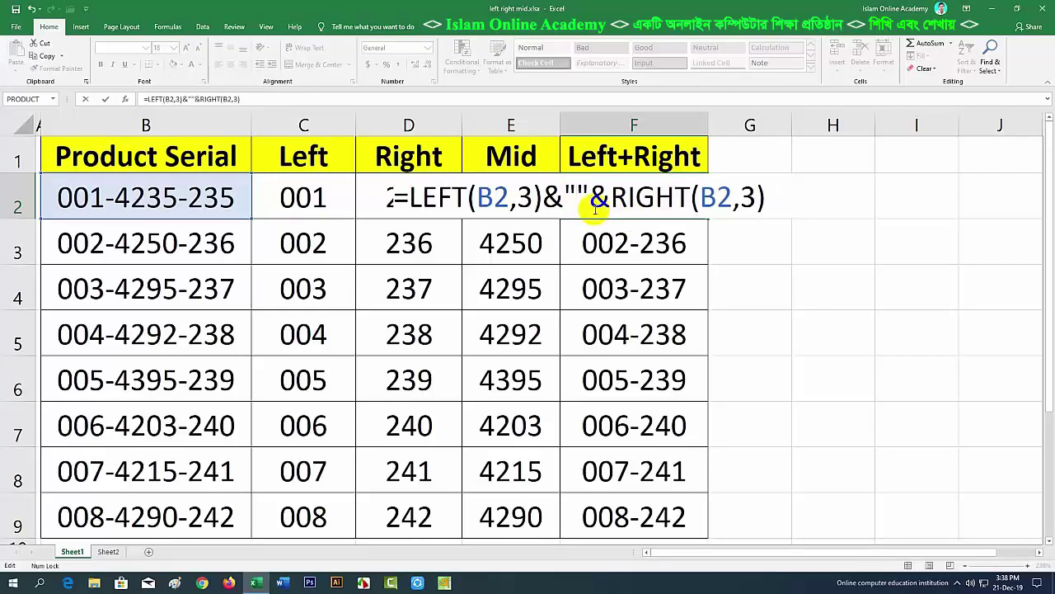
text(,)
key(Return)
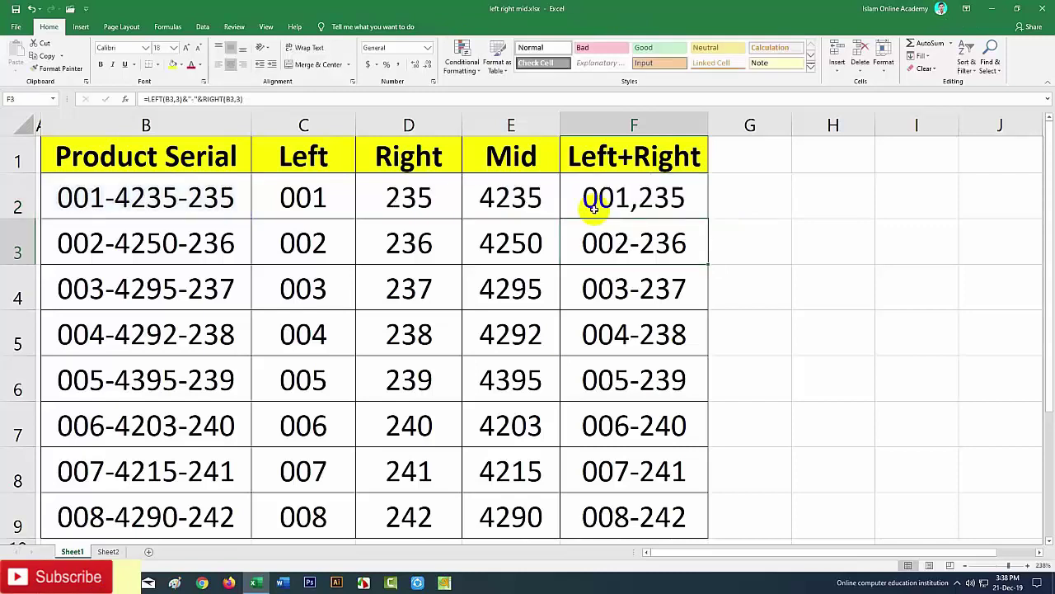
click(635, 206)
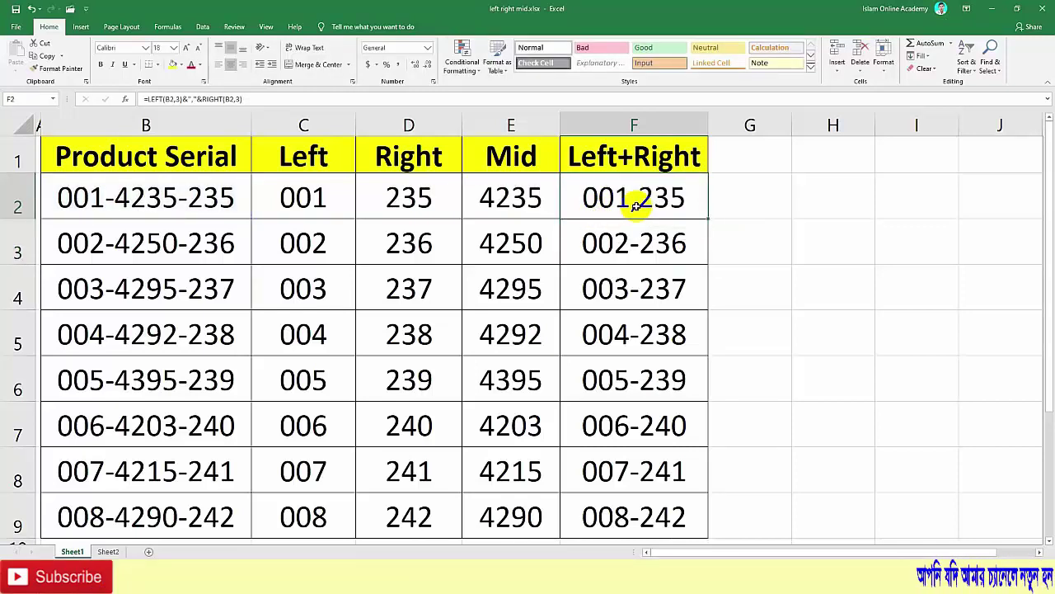
double_click(635, 206)
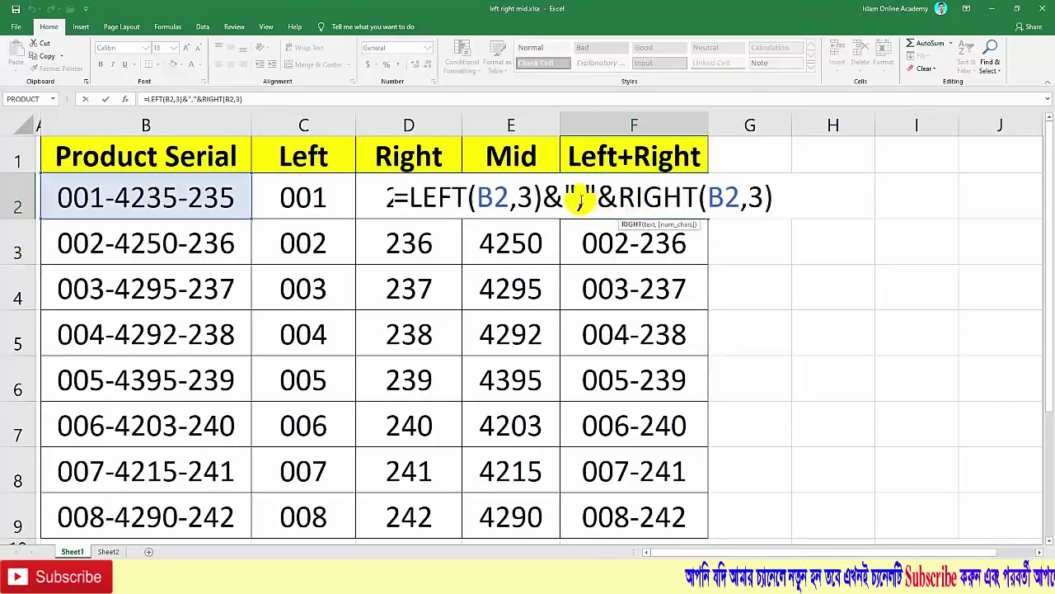
click(584, 198)
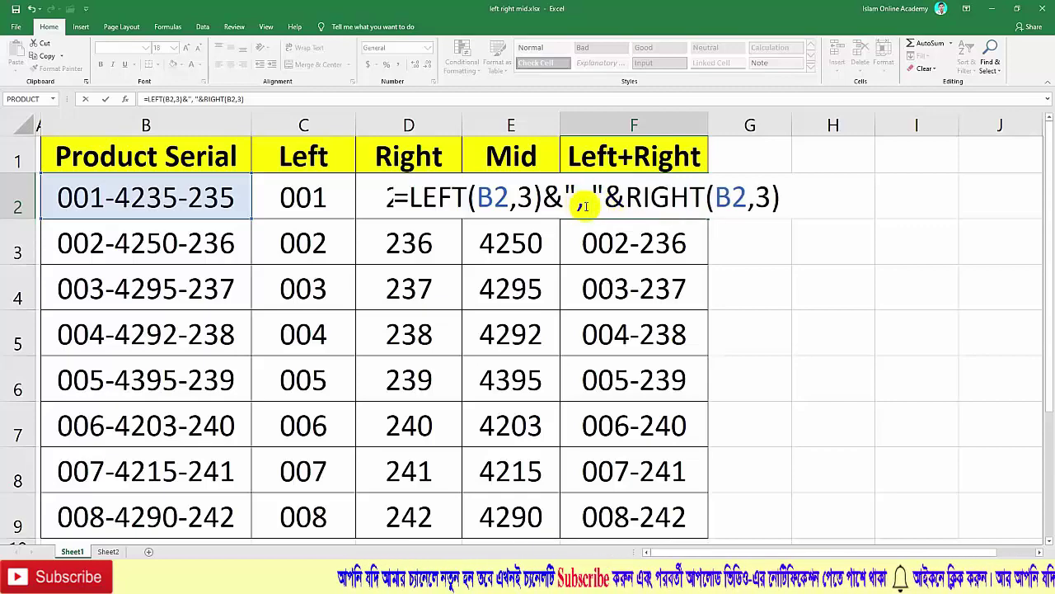
key(ctrl+Return)
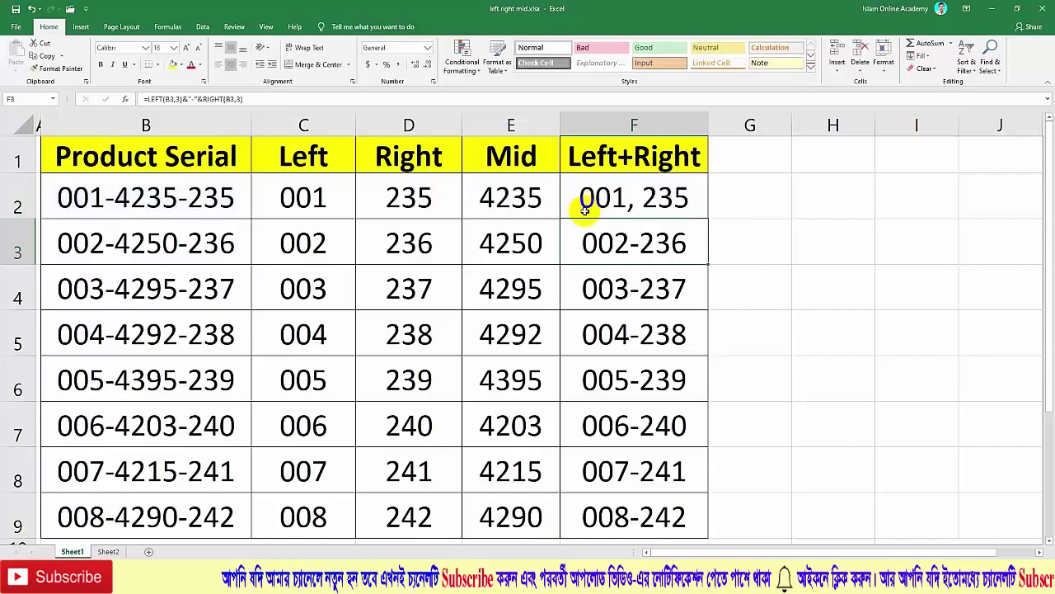
double_click(706, 219)
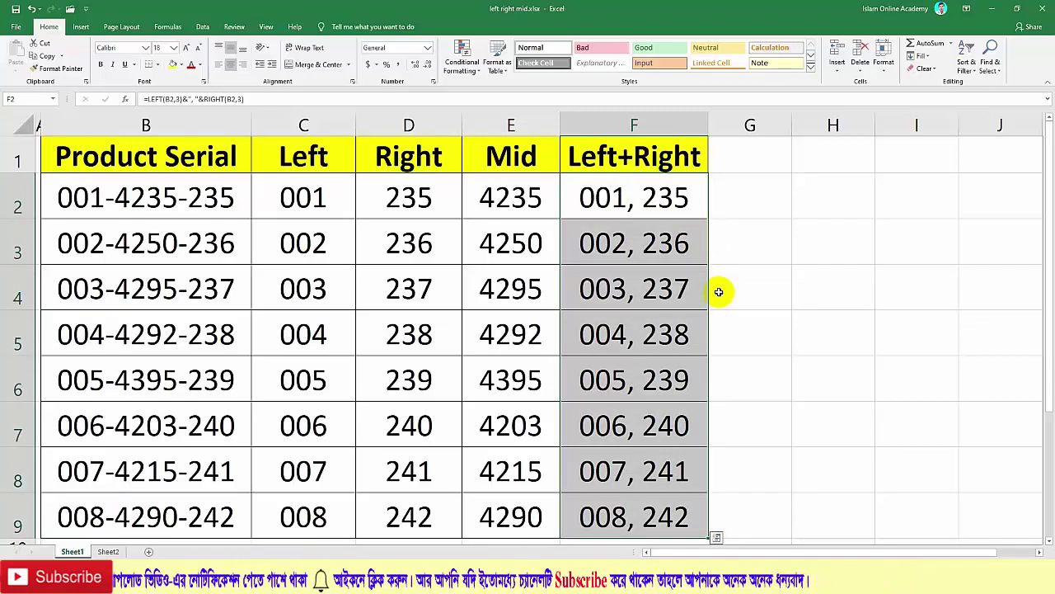
key(Right)
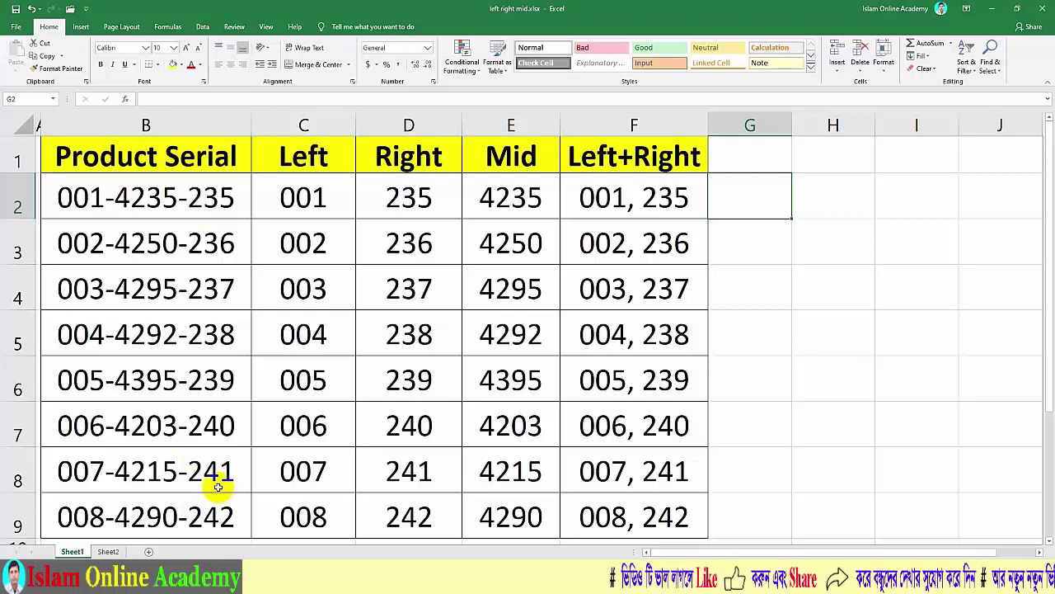
Switch to Sheet2 and select C2 beside the Name & Father's Name list.
click(110, 552)
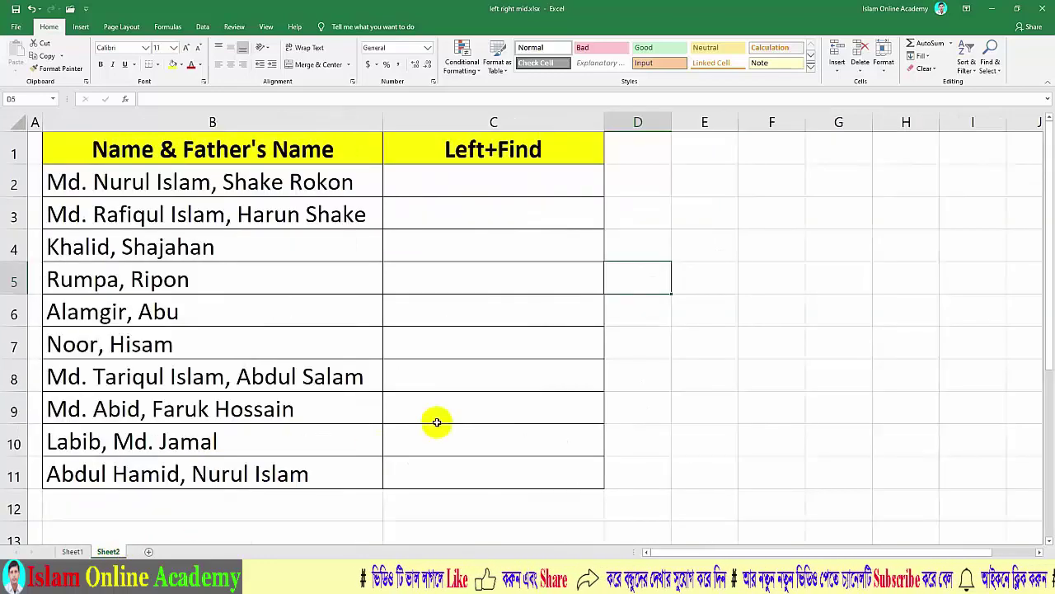
click(470, 190)
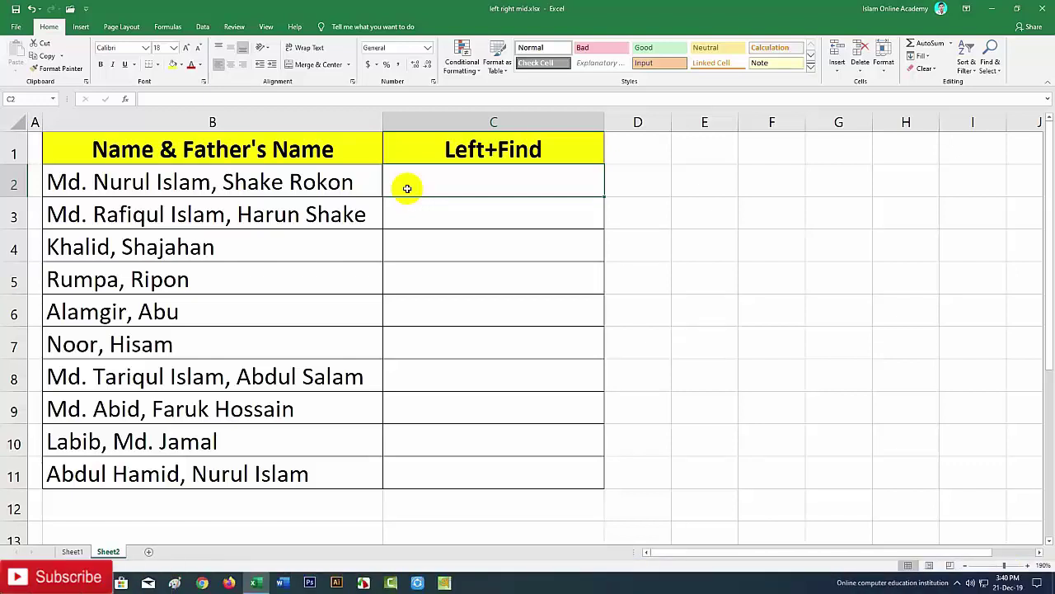
Enter =LEFT(B2,FIND(",",B2)) in C2 to return B2's name up to its comma.
text(=)
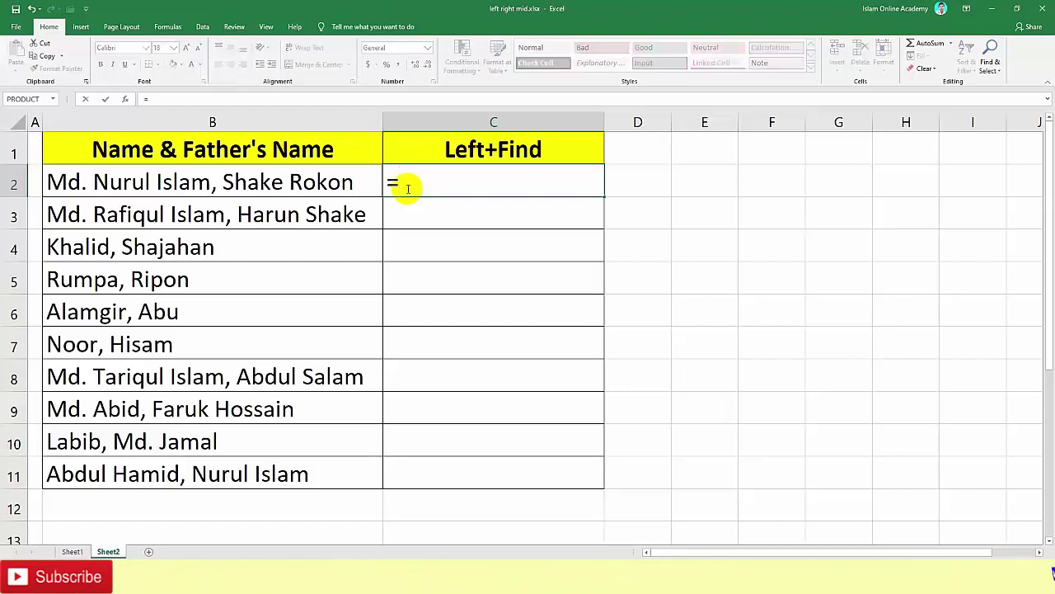
text(lef)
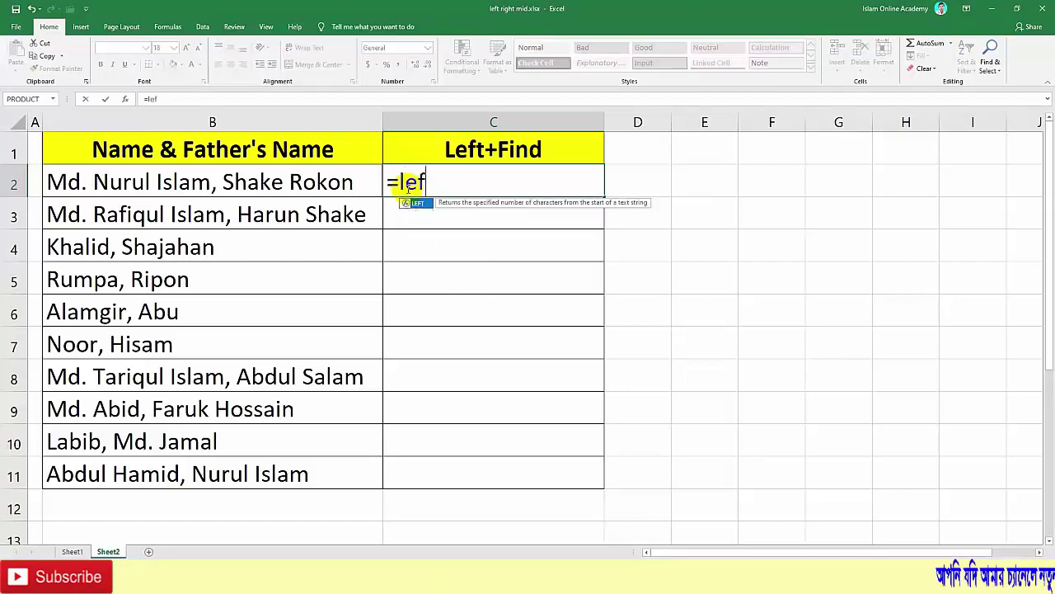
key(Tab)
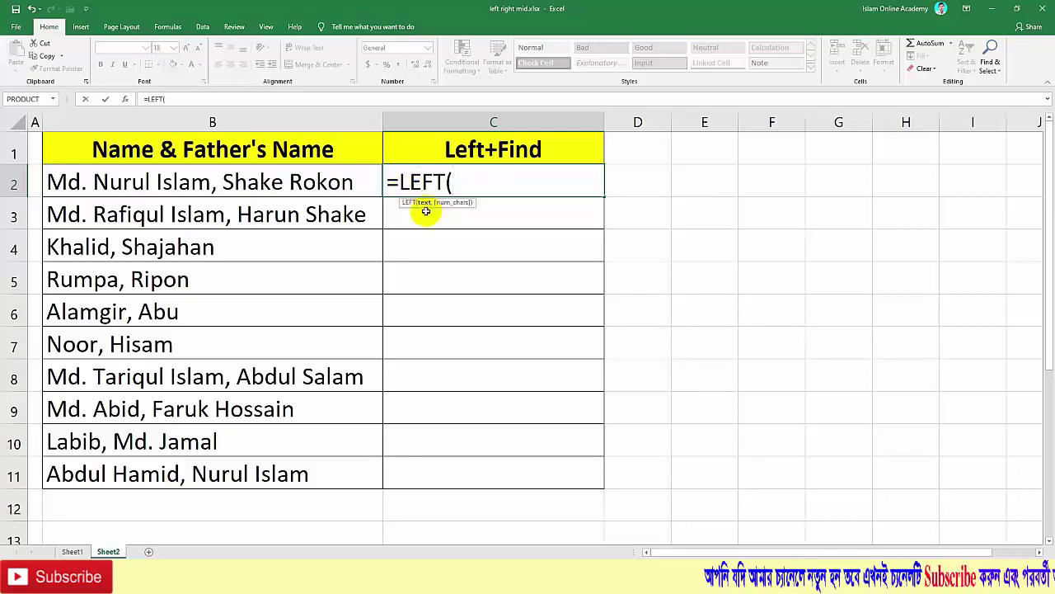
click(225, 182)
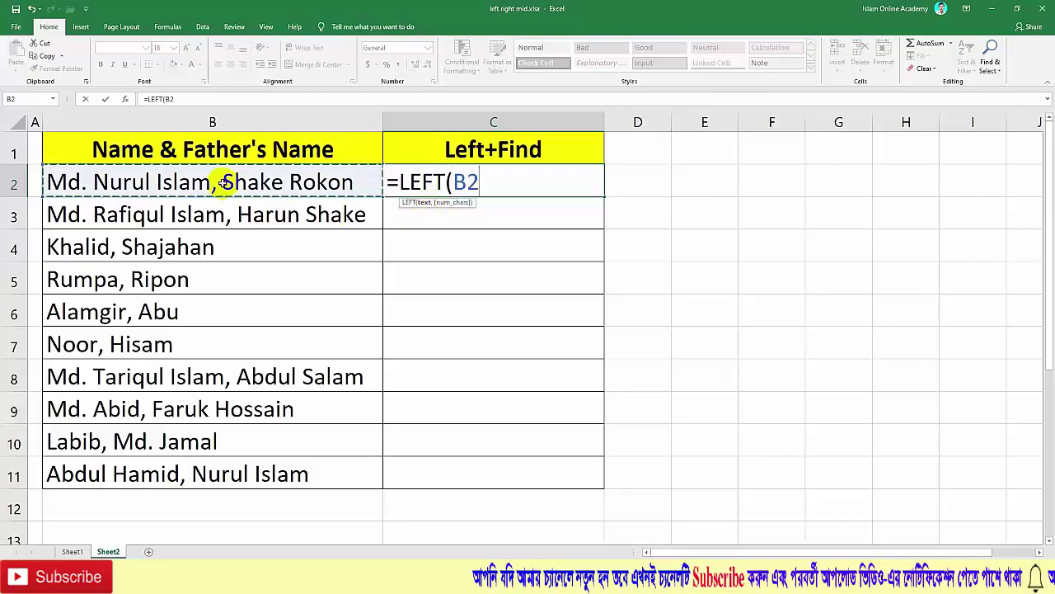
text(,)
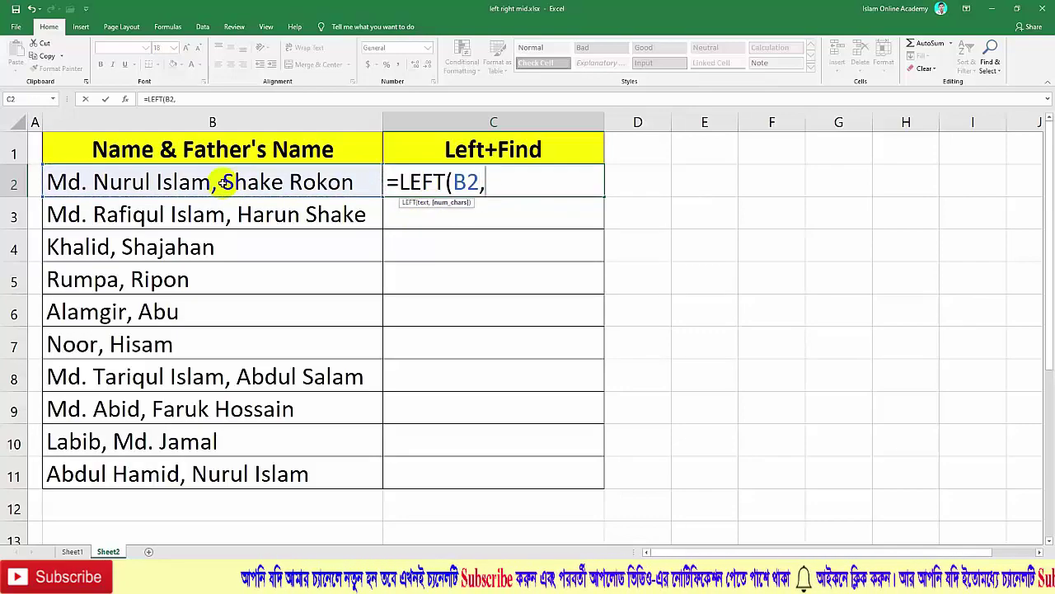
text(fin)
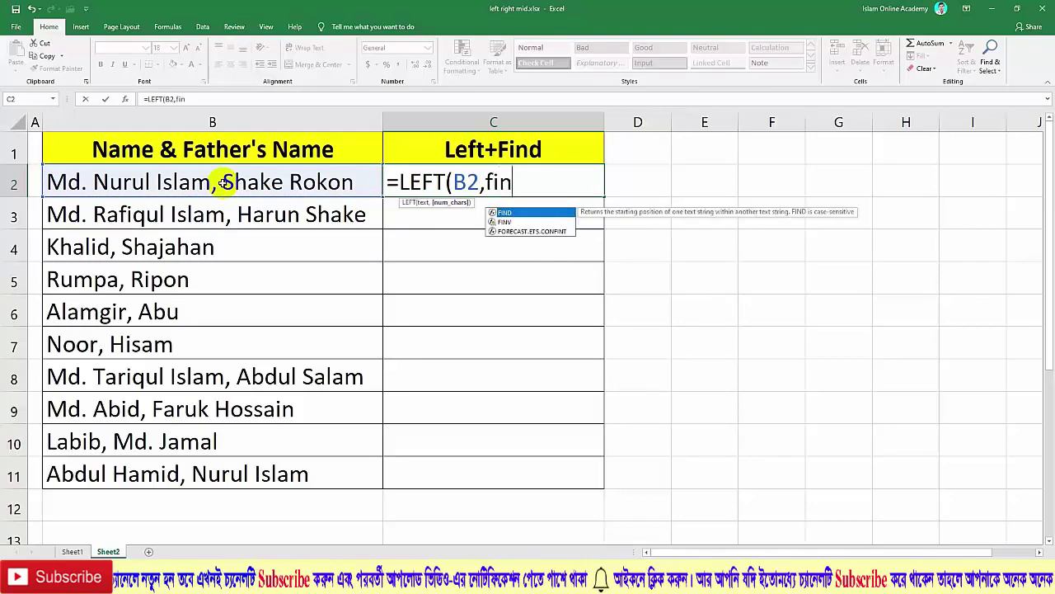
key(Tab)
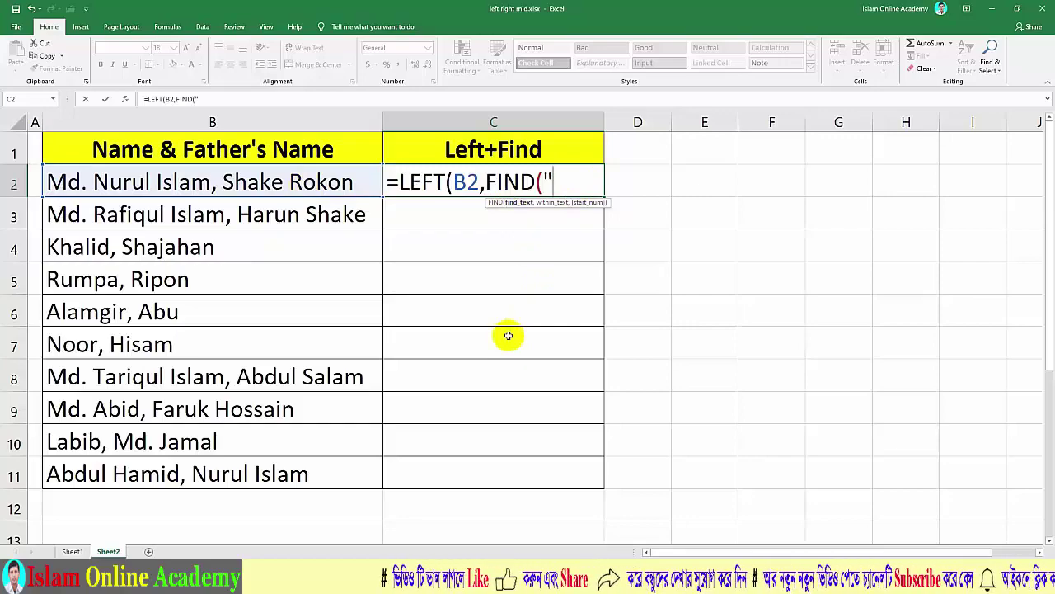
text(,")
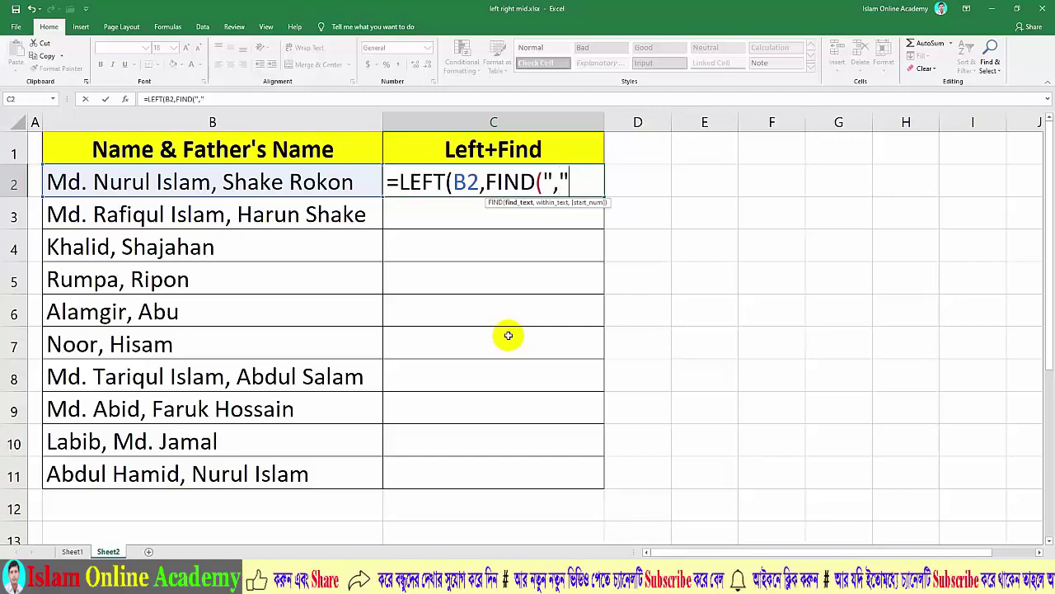
text(,)
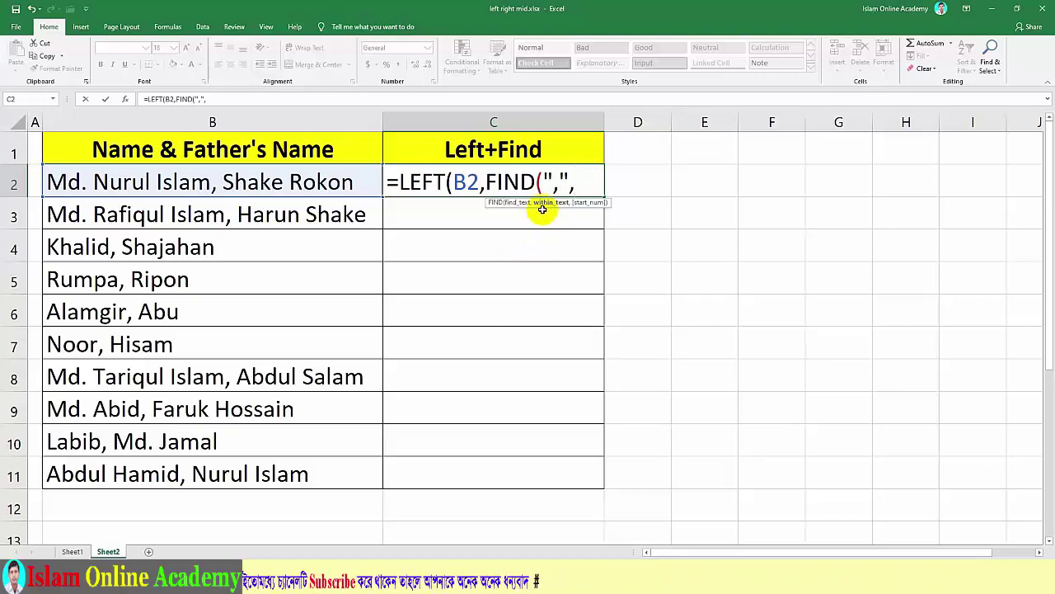
click(261, 181)
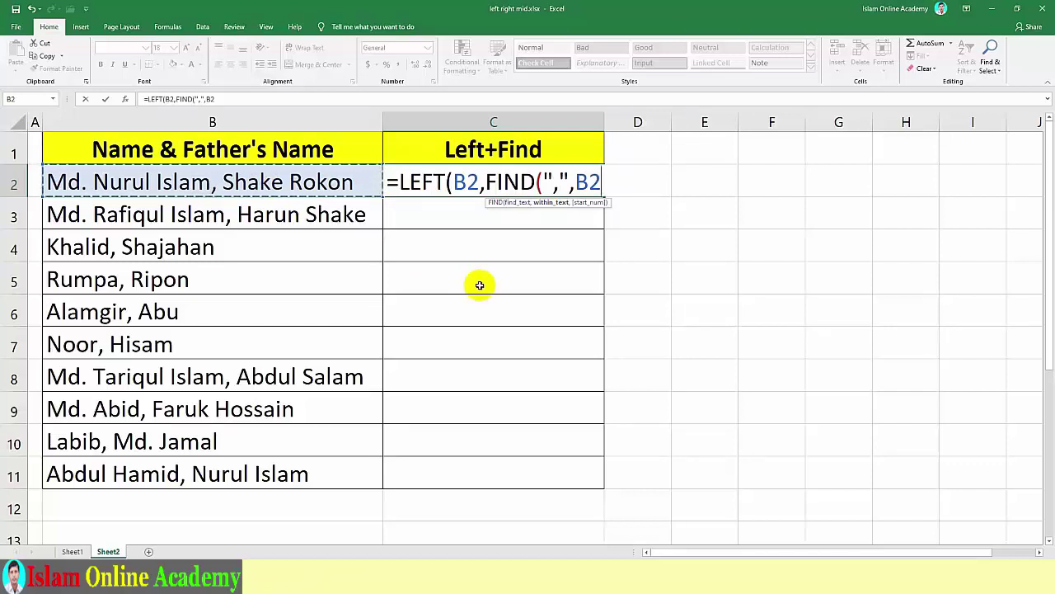
text()))
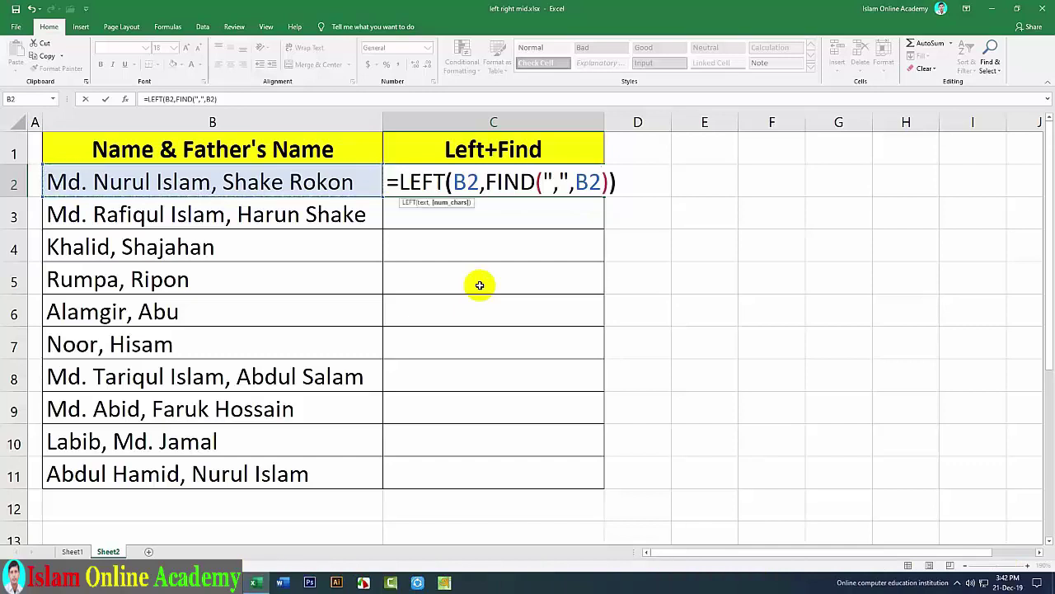
key(Return)
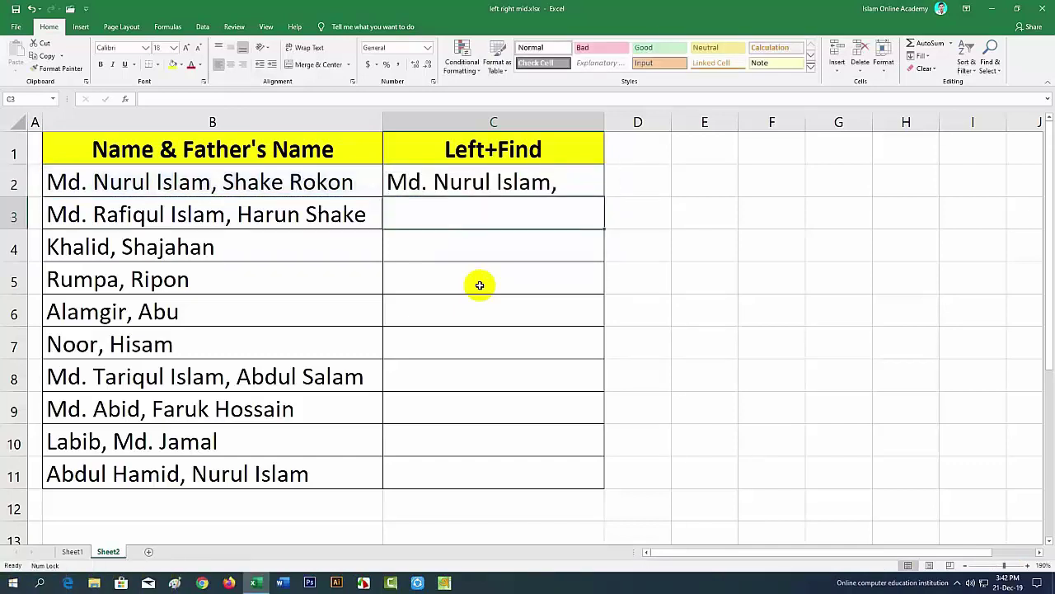
Fill the LEFT+FIND formula down C2:C11 and spot-check the copied formulas in rows 5 and 7.
click(444, 188)
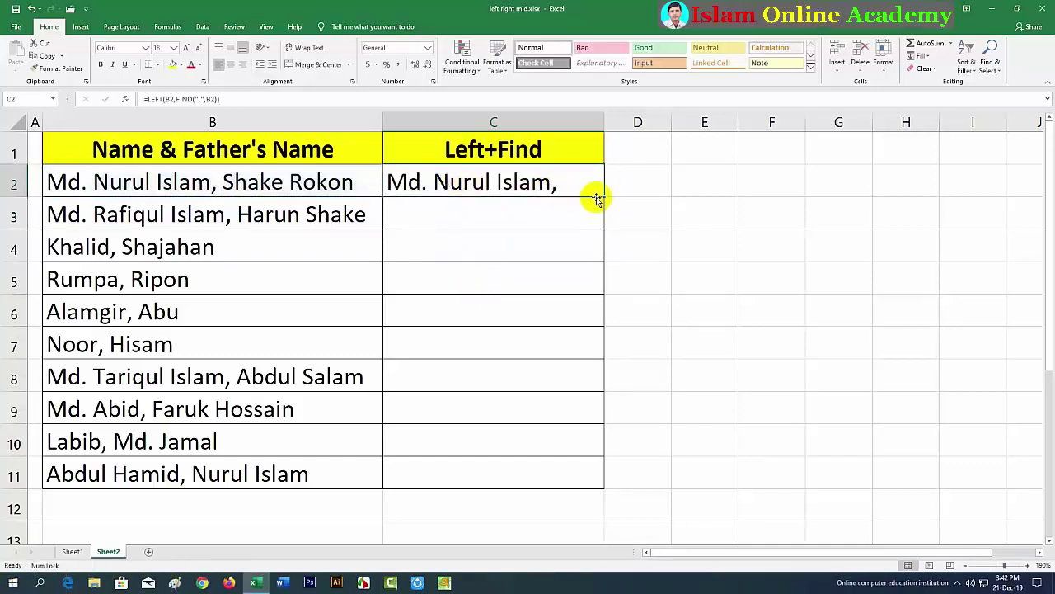
double_click(605, 196)
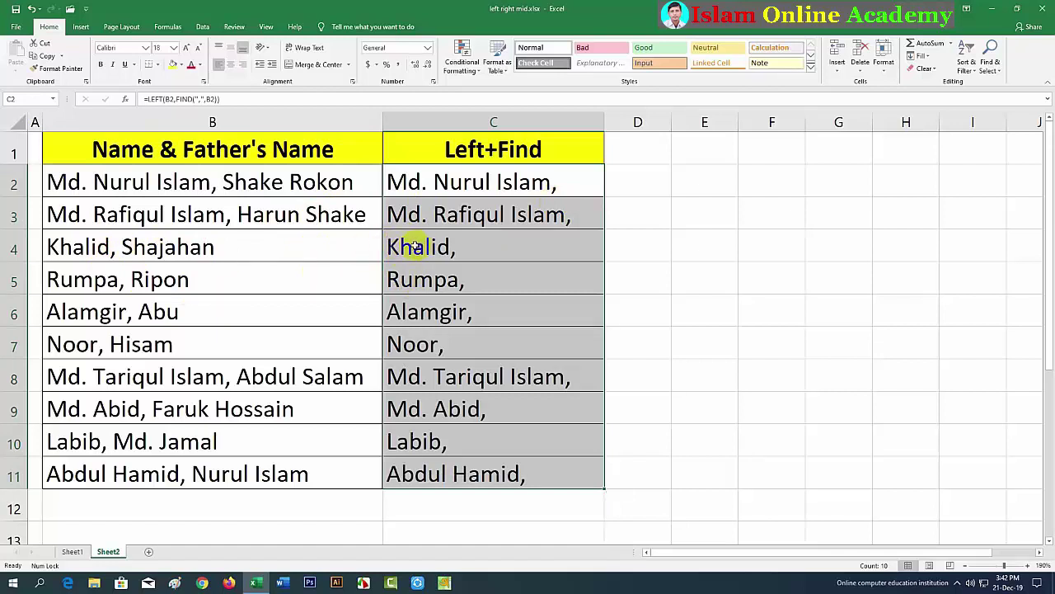
click(412, 246)
click(410, 280)
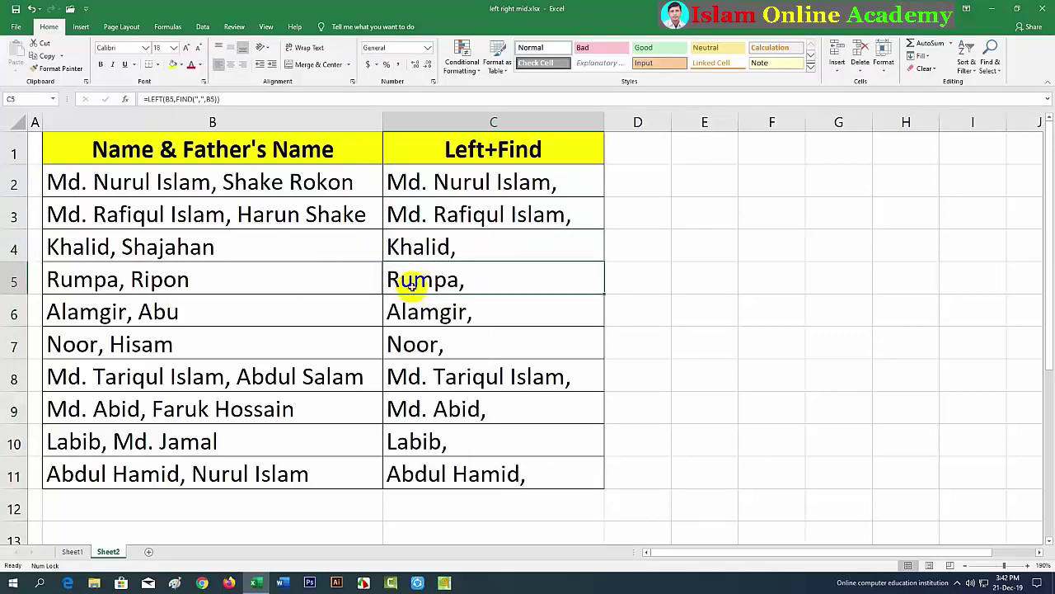
click(407, 344)
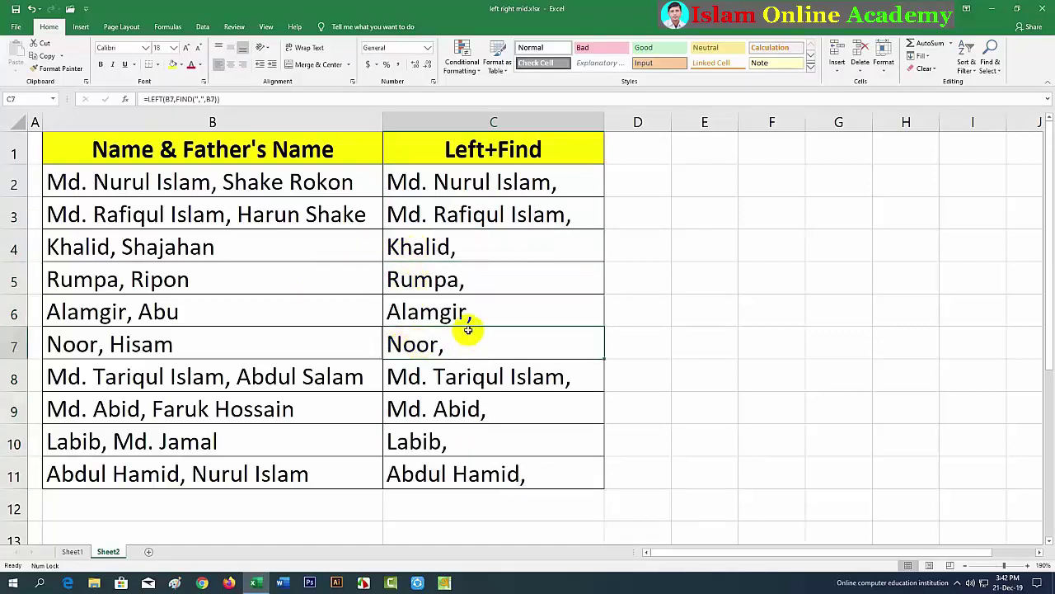
click(471, 244)
click(443, 183)
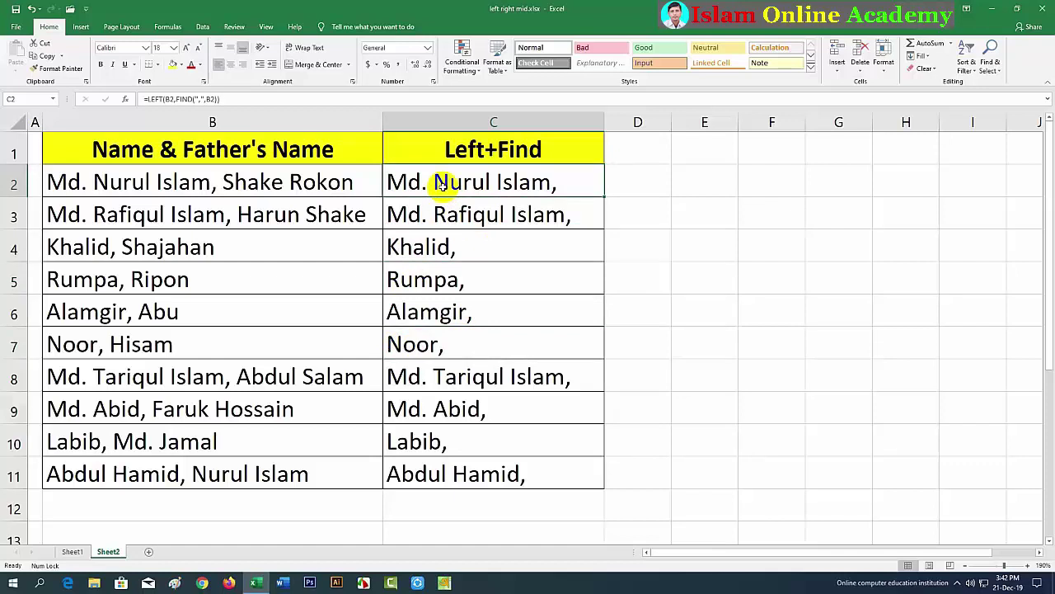
double_click(540, 187)
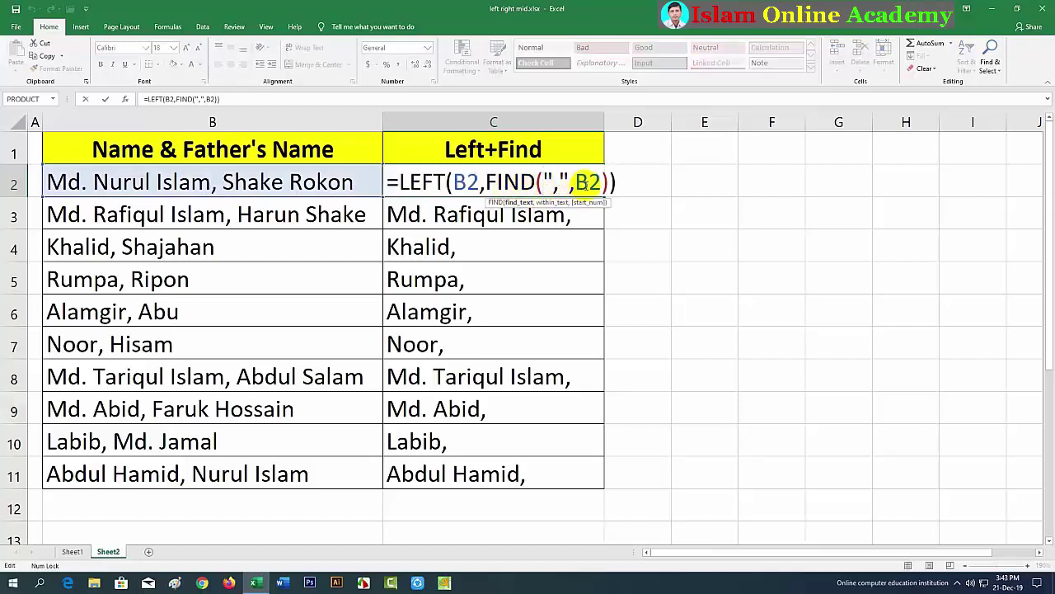
Append -1 after FIND(",",B2) in C2's formula and refill it down through C11.
click(606, 181)
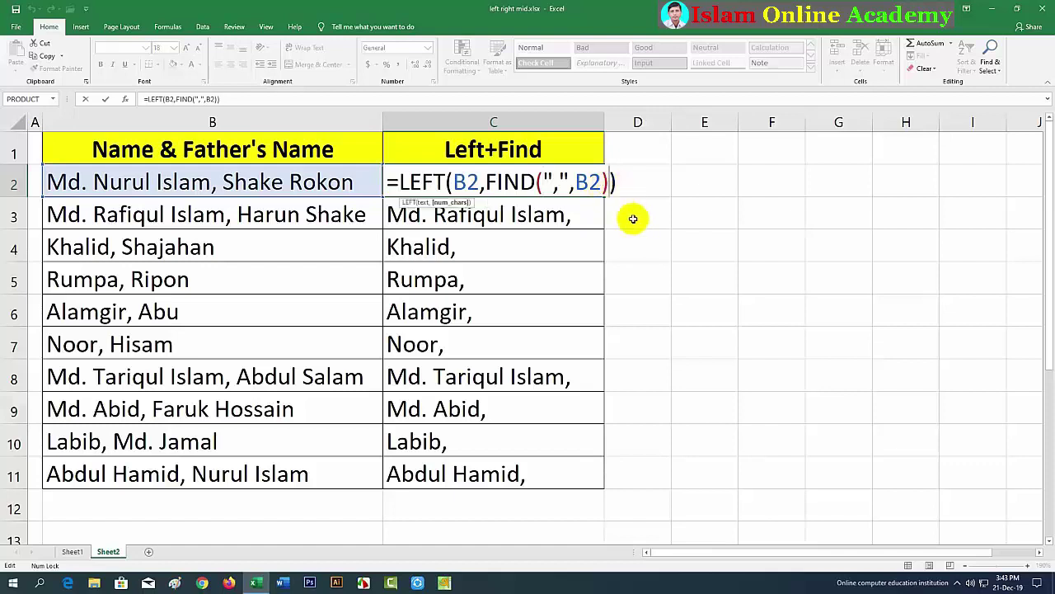
text(-1)
key(Return)
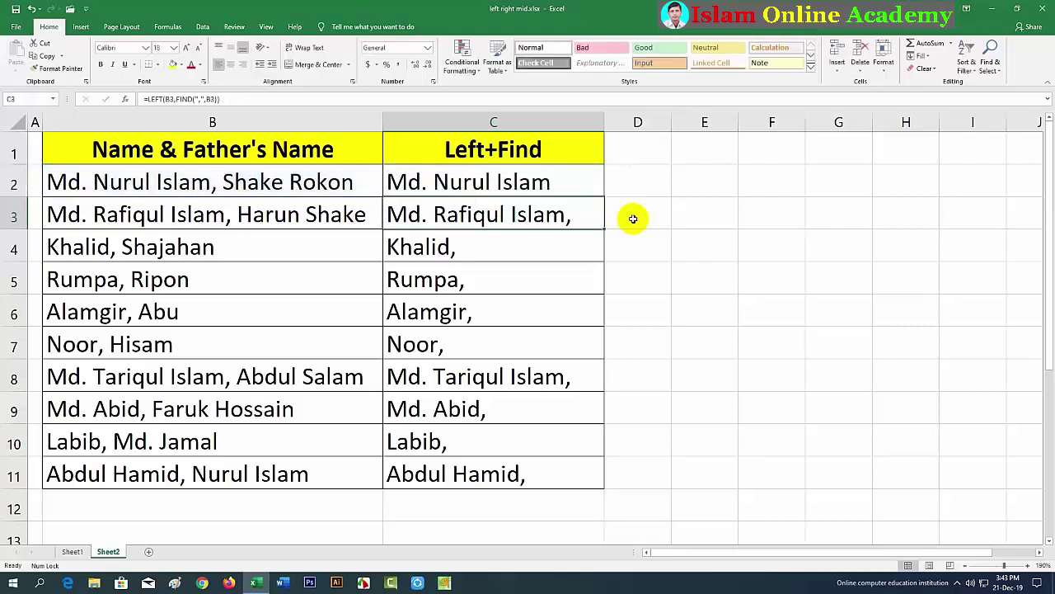
click(569, 182)
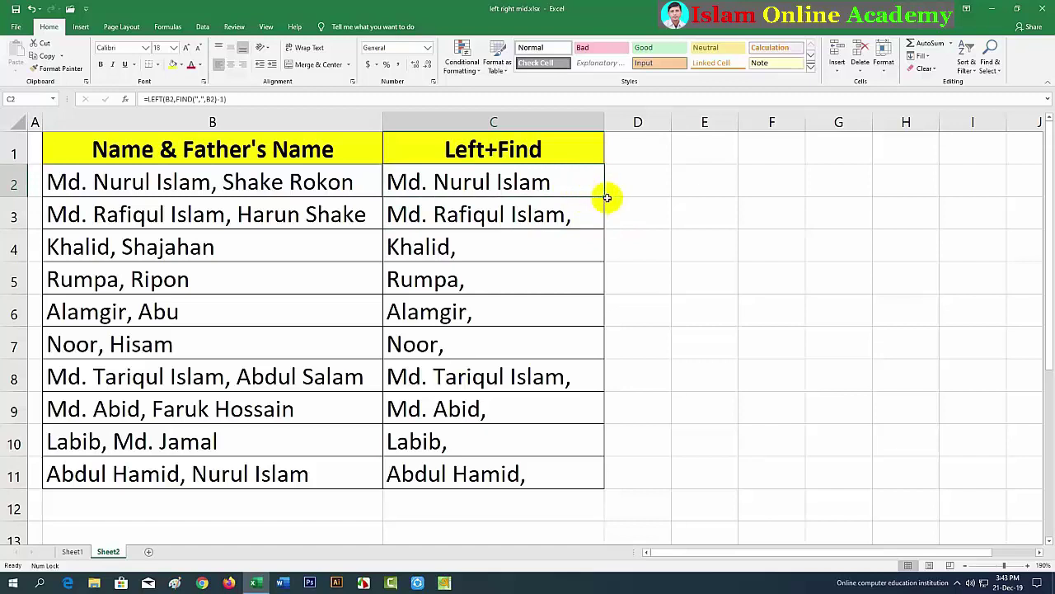
double_click(605, 197)
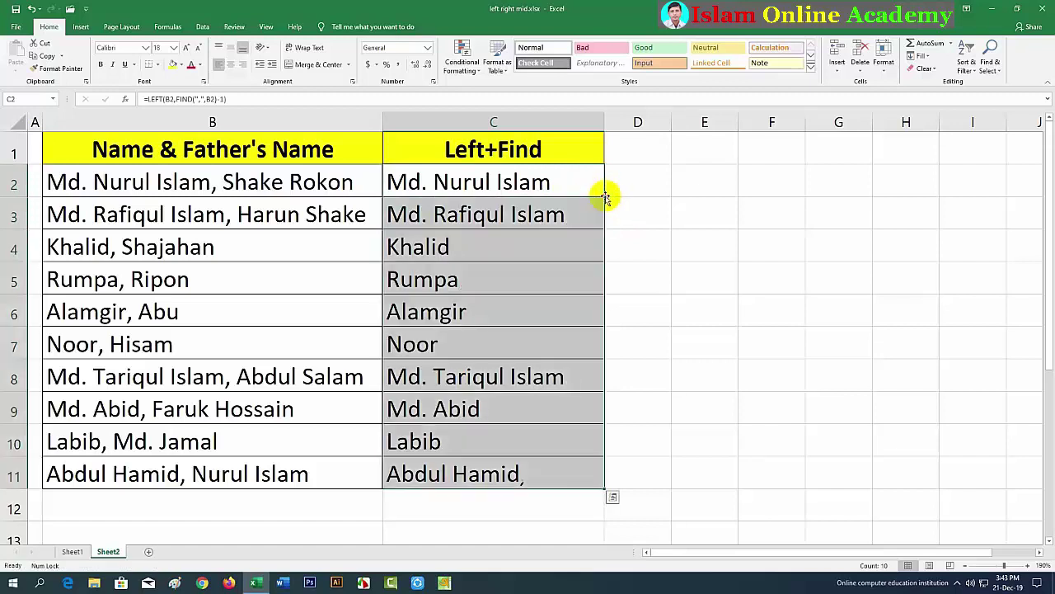
click(631, 289)
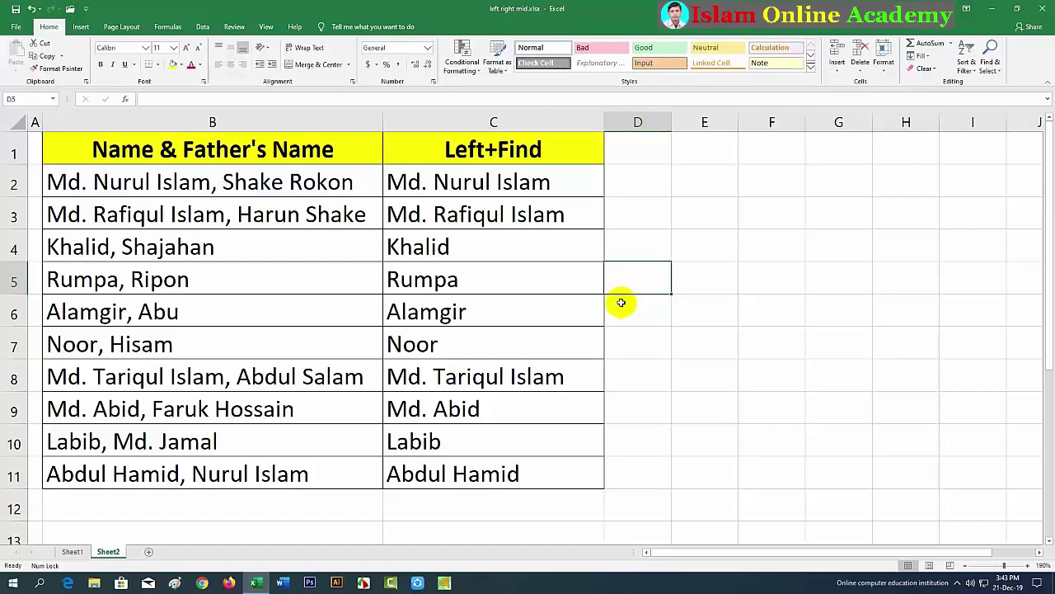
Compare the finished Sheet1 serial table and Sheet2 names table, ending on Sheet1.
click(73, 551)
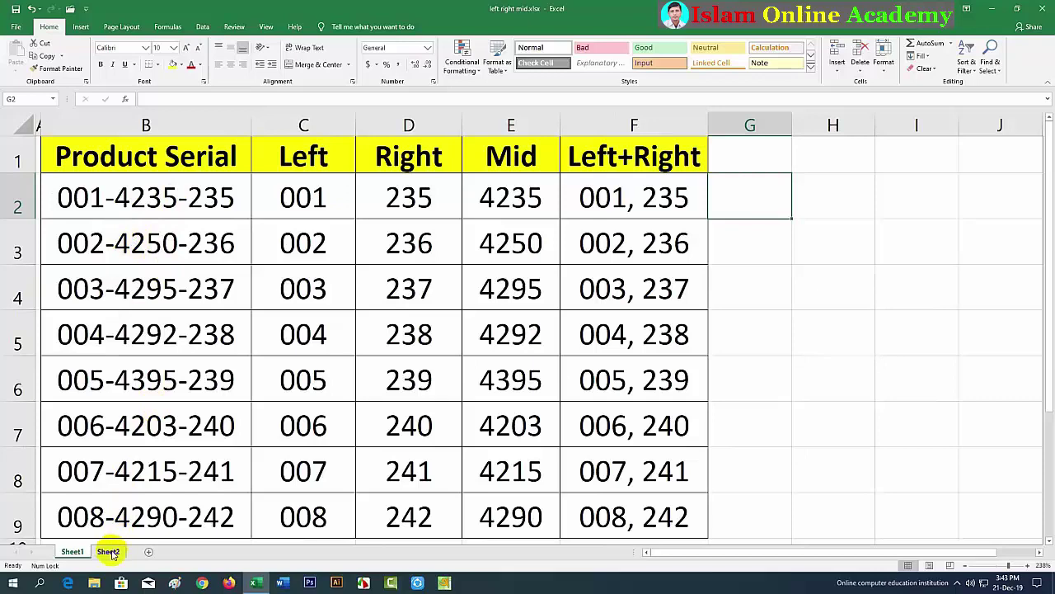
click(111, 552)
click(75, 550)
click(113, 552)
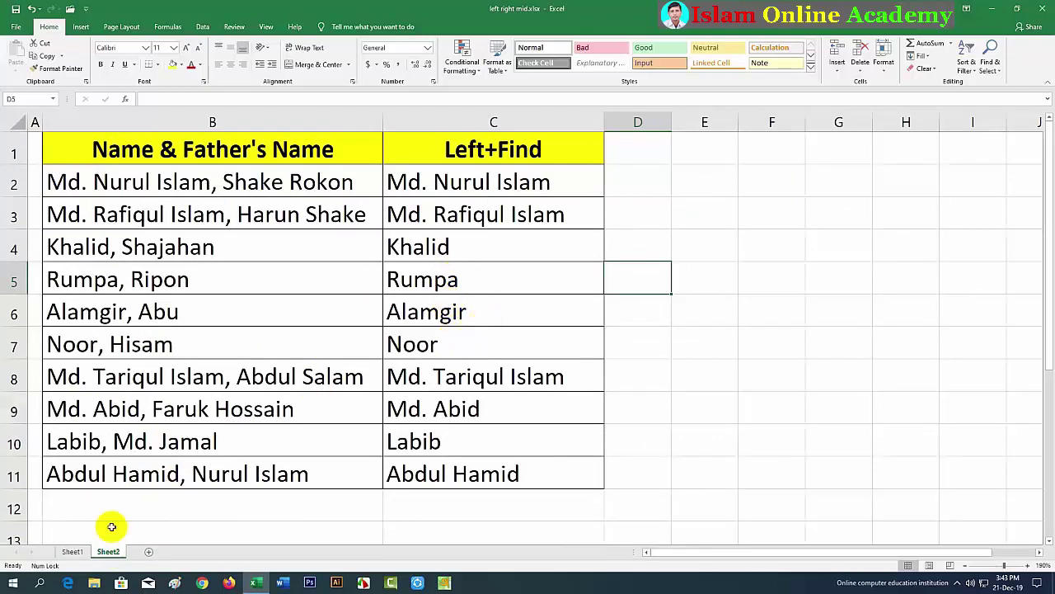
click(72, 551)
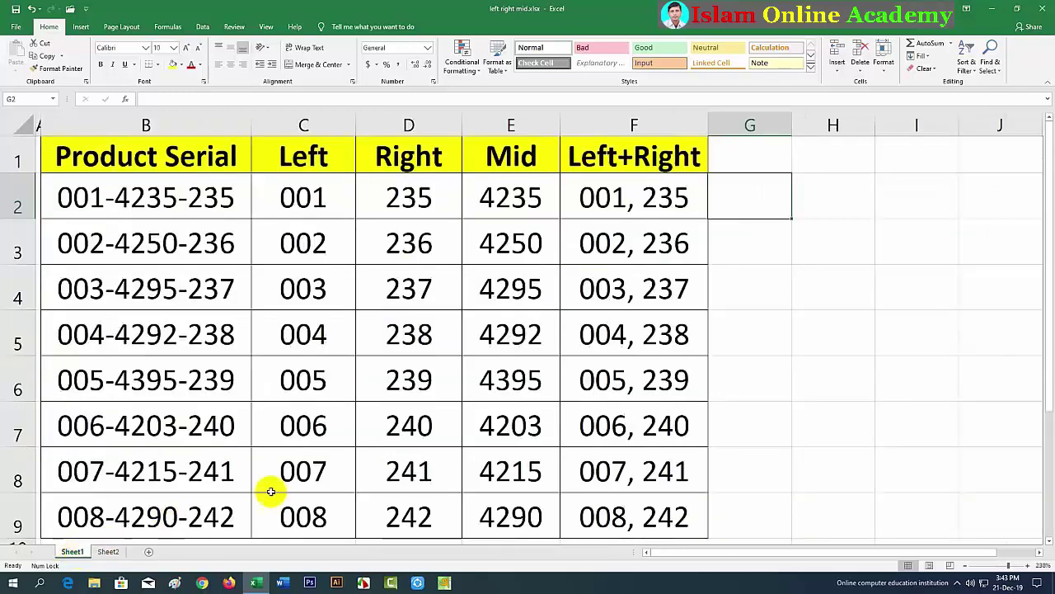